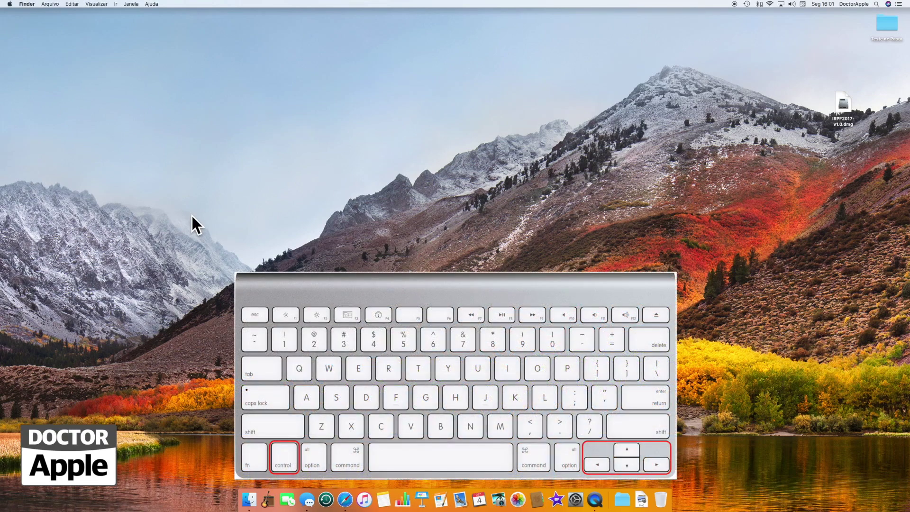
Show the Dashboard and spread out the clock, weather and calculator widgets
key(ctrl+Left)
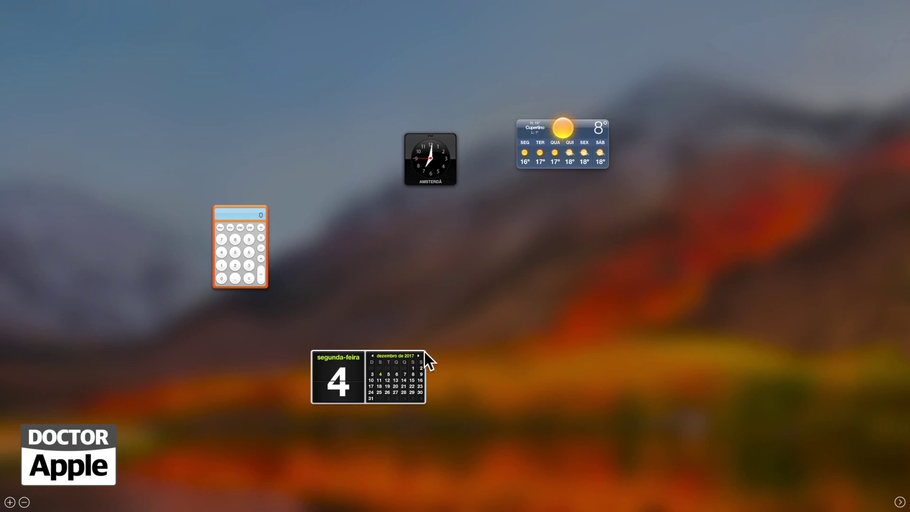
drag(416, 147, 379, 149)
drag(542, 131, 593, 125)
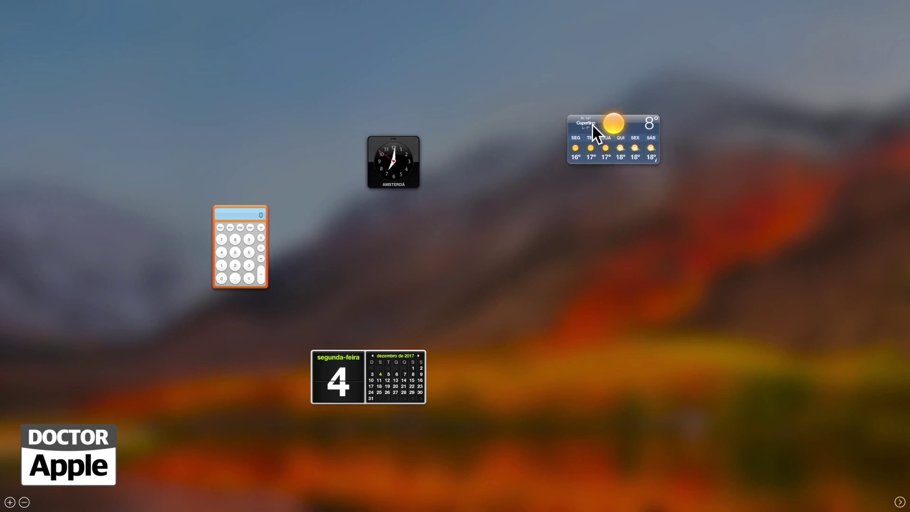
drag(238, 212, 225, 187)
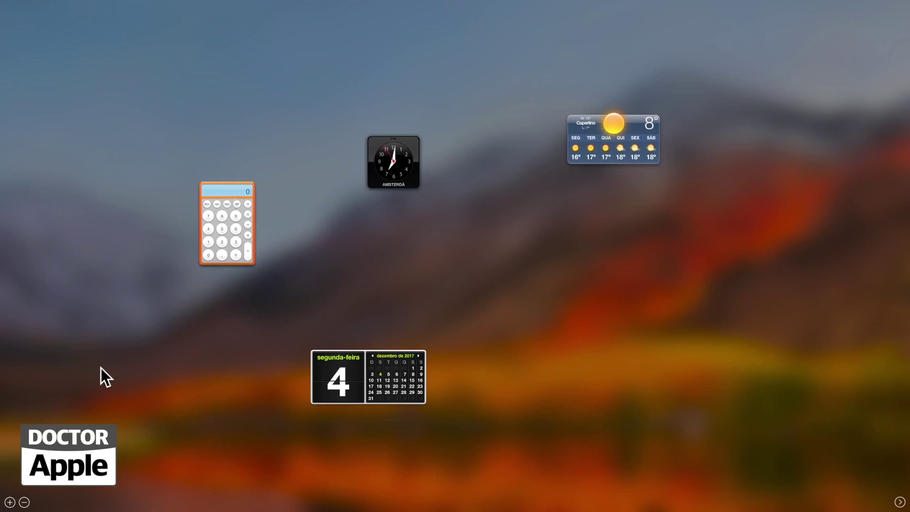
Add the Conversor widget to the Dashboard and place it below the weather widget
click(10, 502)
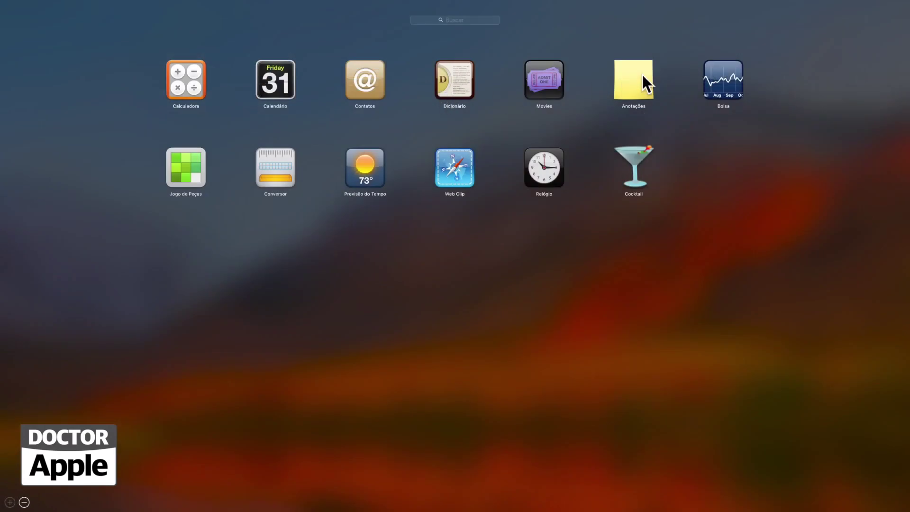
click(272, 167)
drag(293, 163, 573, 238)
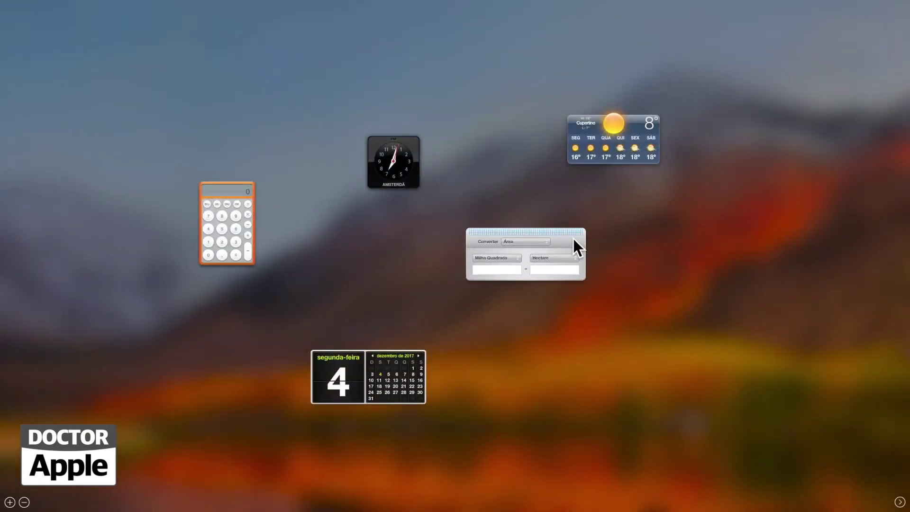
Set the converter to Temperatura and convert 28 Celsius to Fahrenheit
click(534, 242)
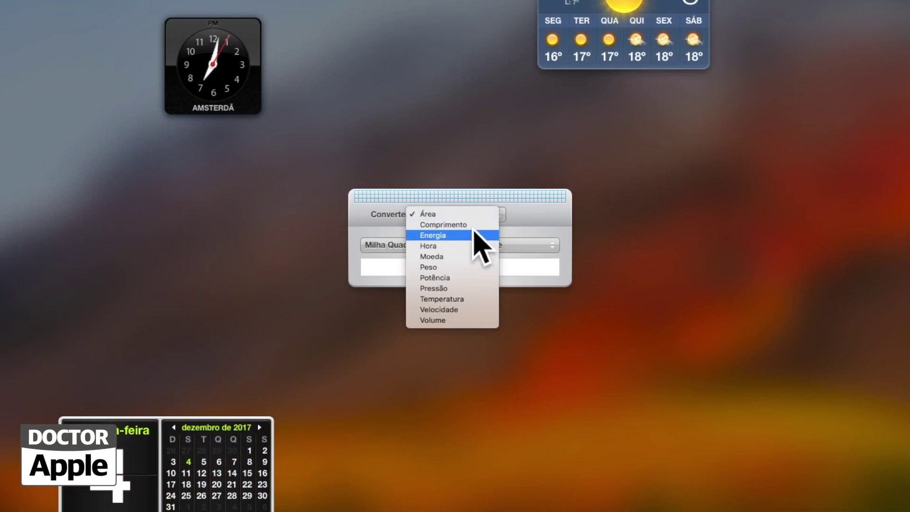
click(469, 298)
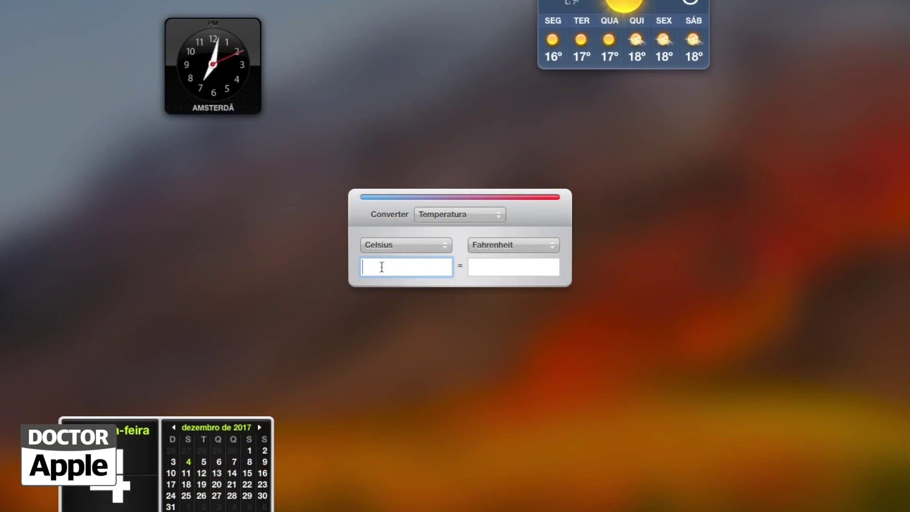
text(28)
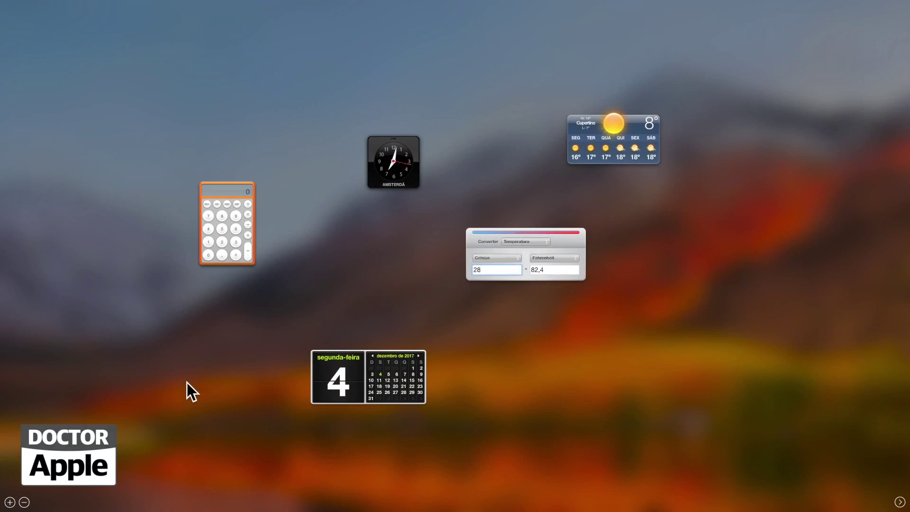
Add an Anotações sticky note above the weather widget with the text "não esqueça!"
click(10, 502)
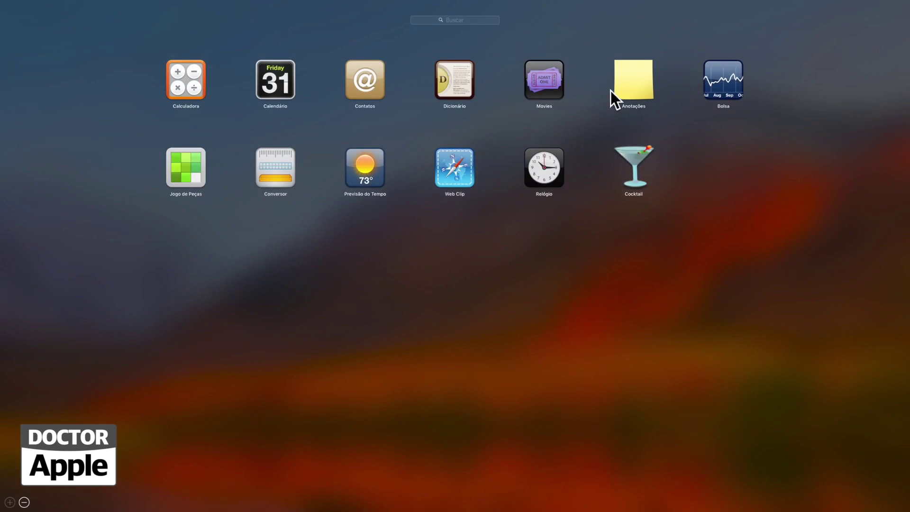
click(632, 71)
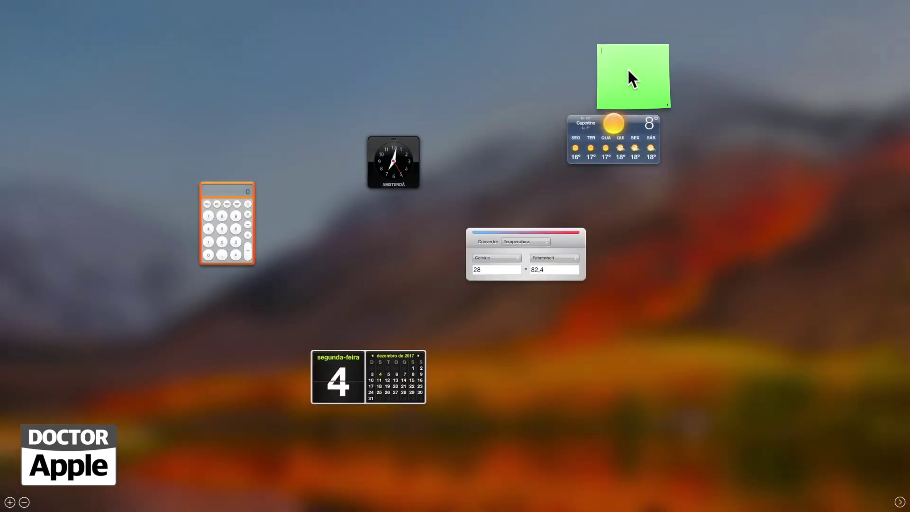
text(na)
text(o esqueça!)
Add a second sticky note beside the first one and set its paper colour to orange
click(10, 502)
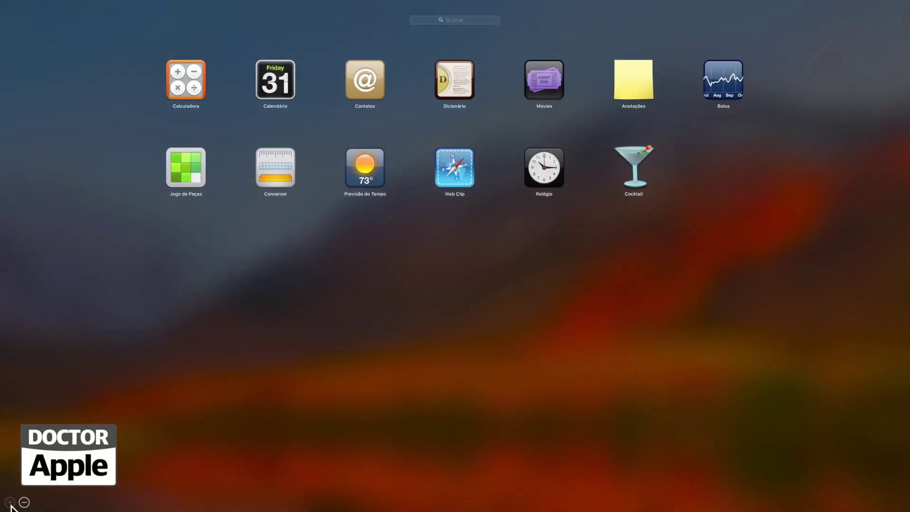
click(636, 75)
drag(636, 75, 484, 72)
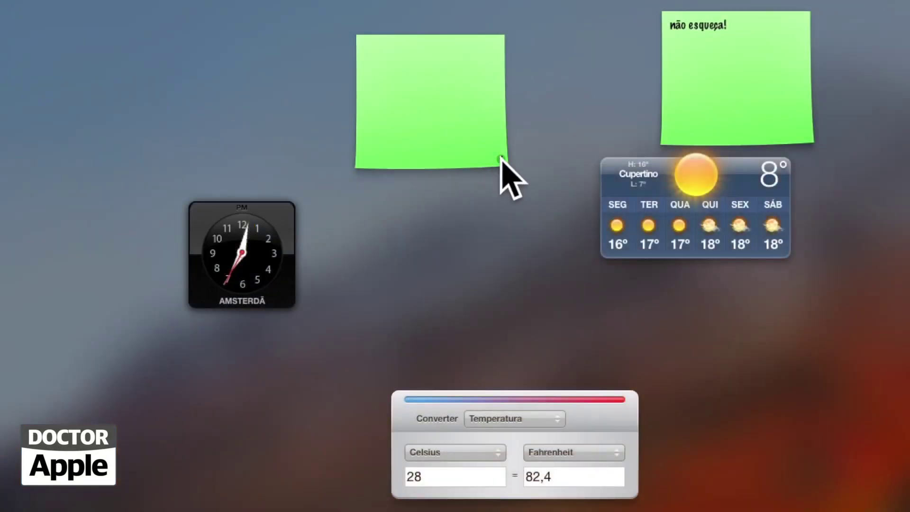
click(500, 159)
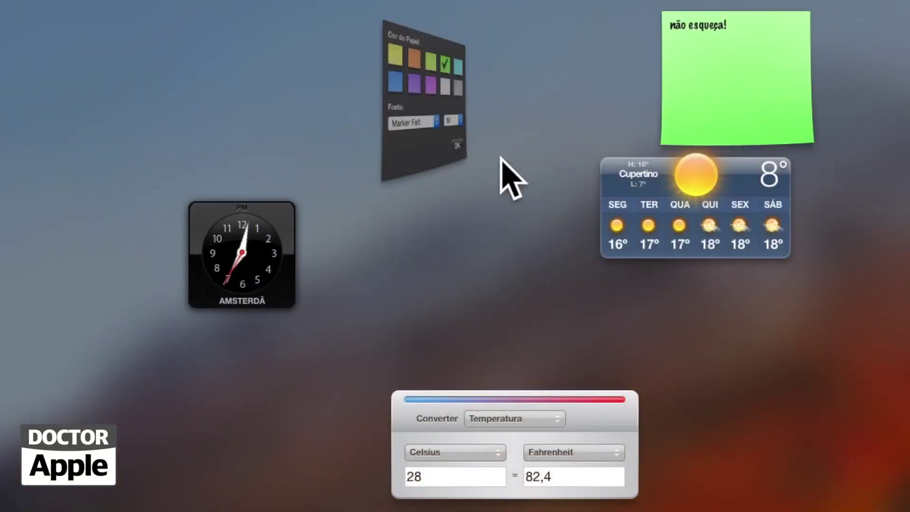
click(402, 64)
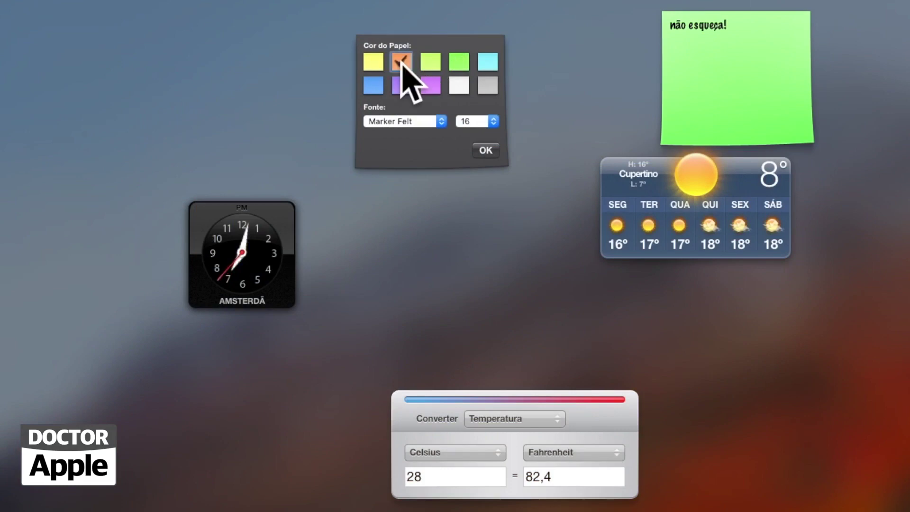
click(496, 154)
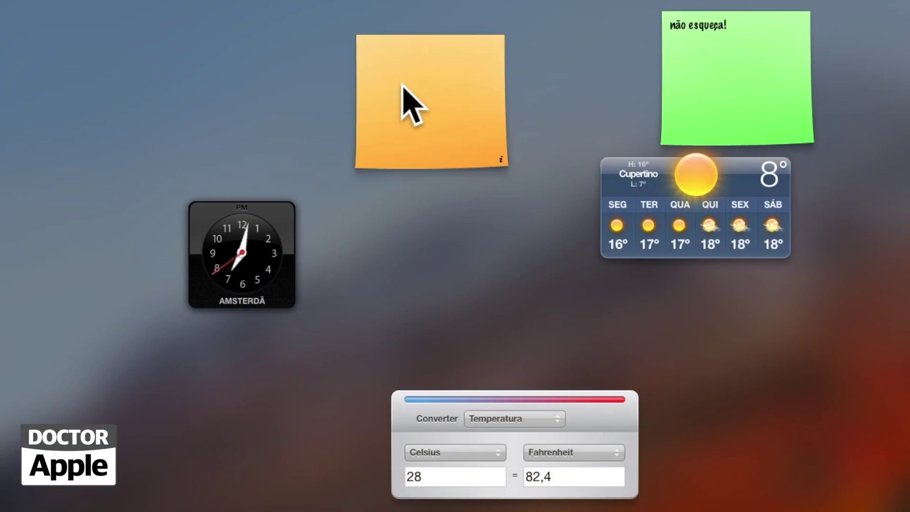
Write "estudar para a prova" on the orange note and move it to the right of the weather widget
text(estudar para )
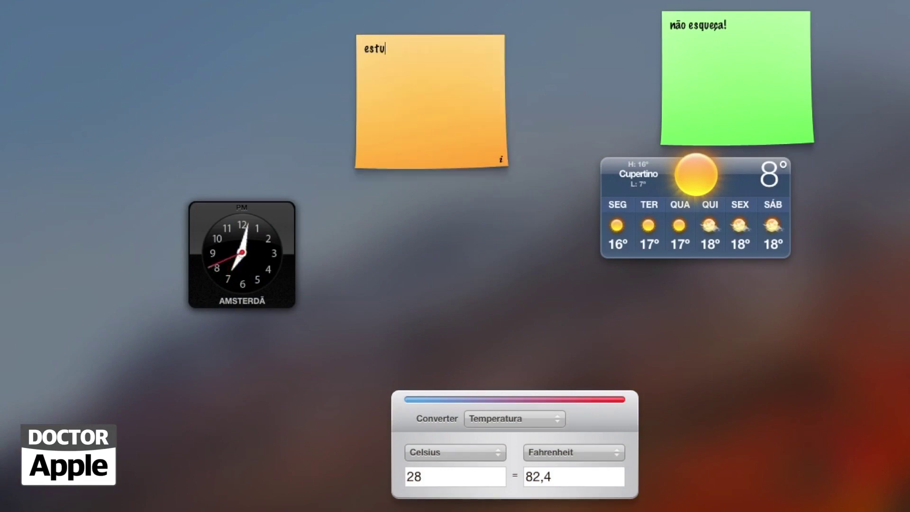
text(a prova)
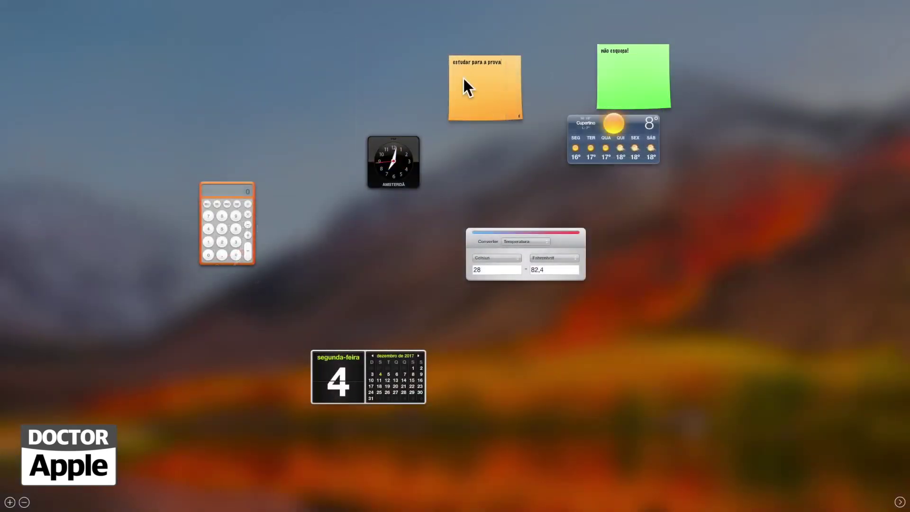
drag(463, 79, 751, 116)
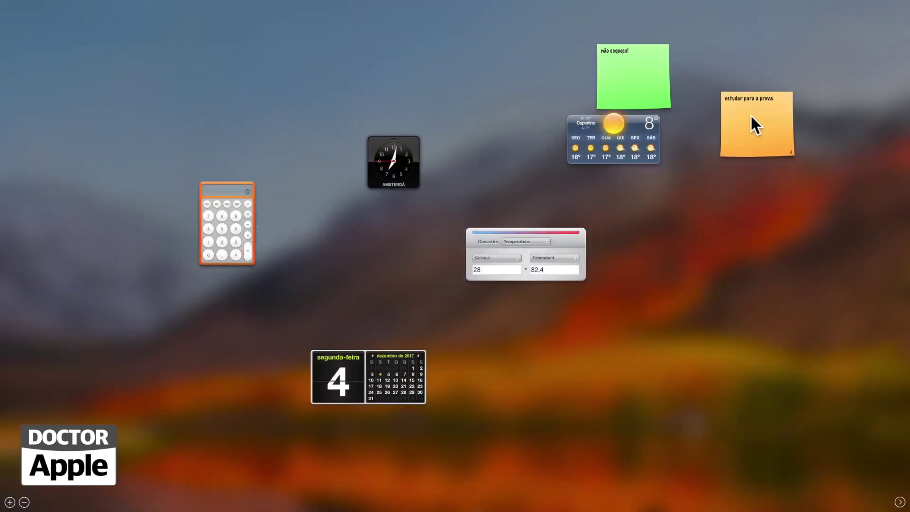
Add a third sticky note near the clock and view its paper colour and font settings without changing them
click(10, 502)
click(648, 72)
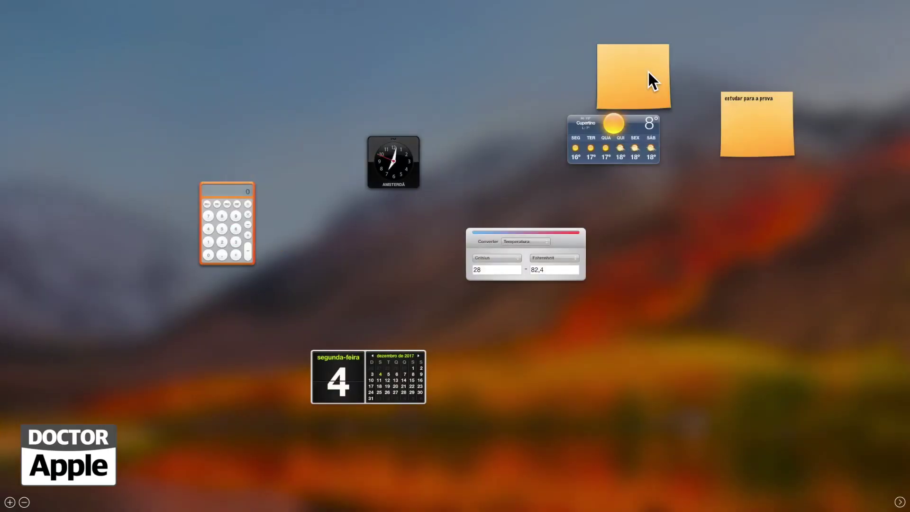
drag(647, 70, 475, 141)
click(487, 149)
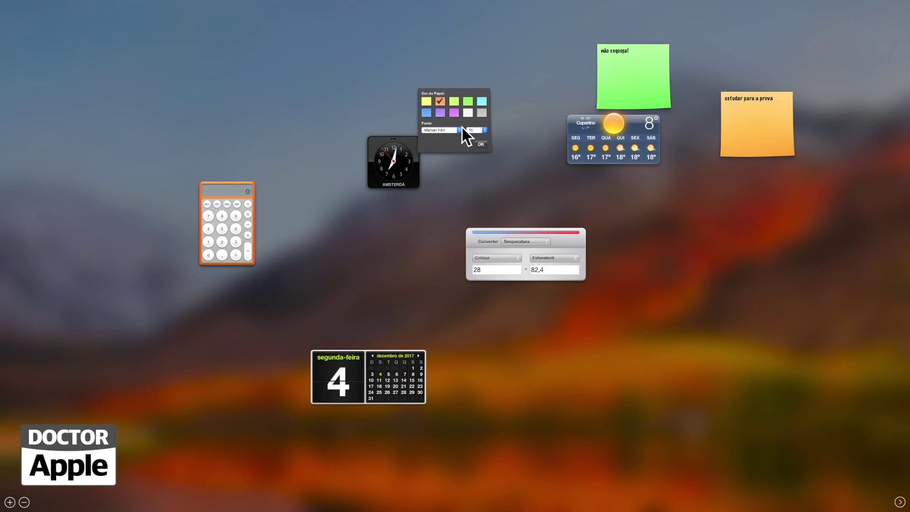
click(479, 144)
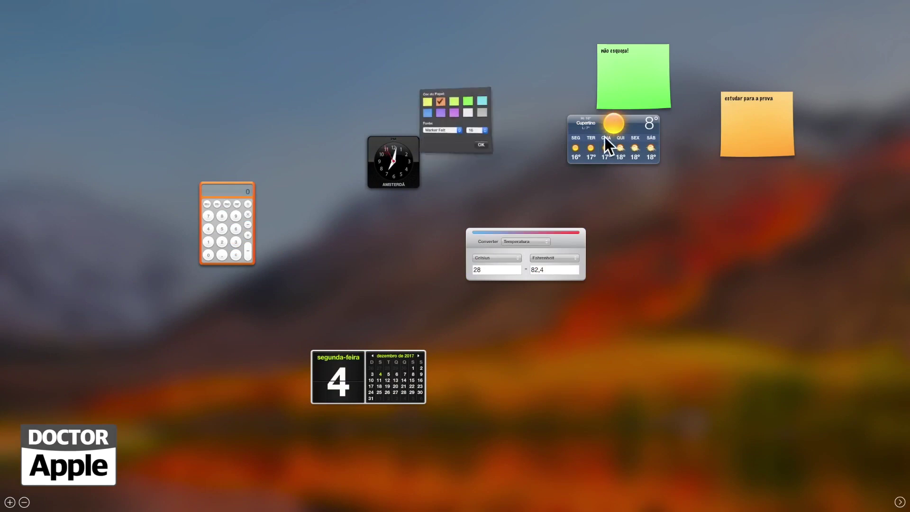
Rearrange the blank orange note, the weather widget and the clock so that they no longer crowd each other
drag(442, 102, 428, 84)
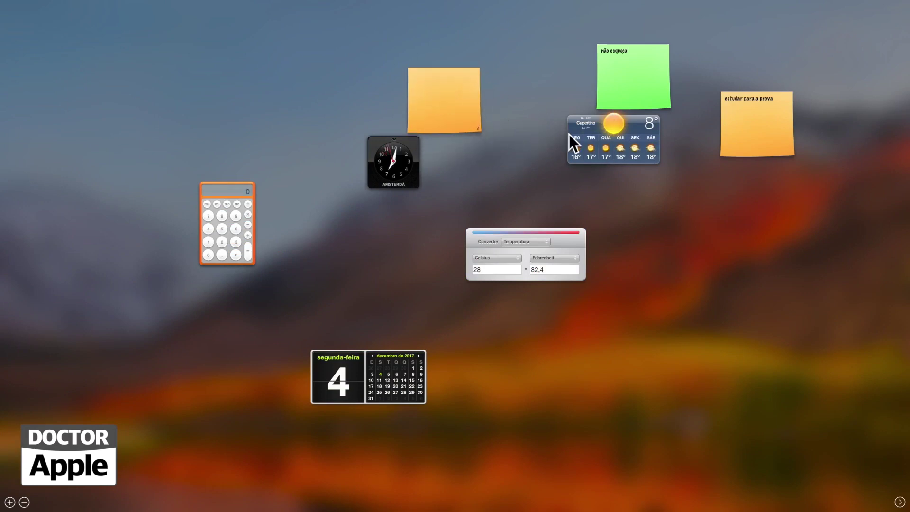
drag(569, 135, 590, 168)
drag(372, 146, 317, 128)
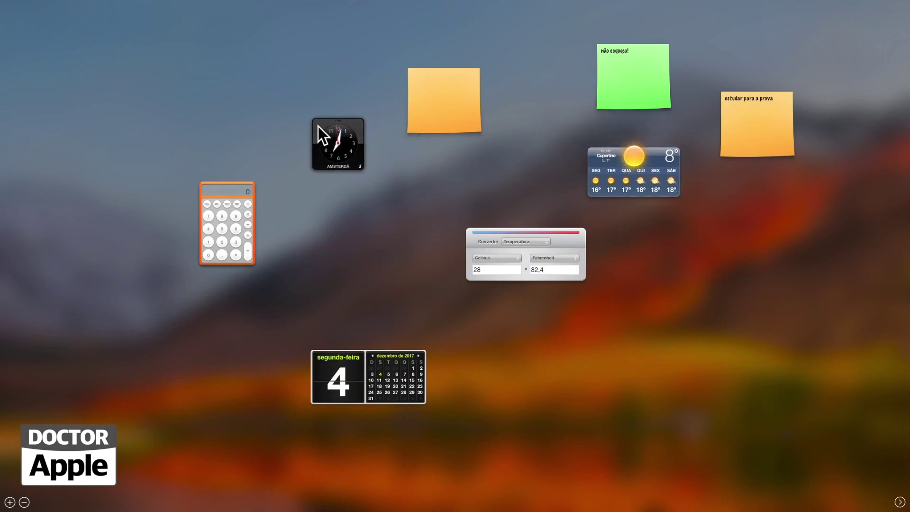
Add the Jogo de Peças puzzle widget and shuffle its tiles
click(10, 503)
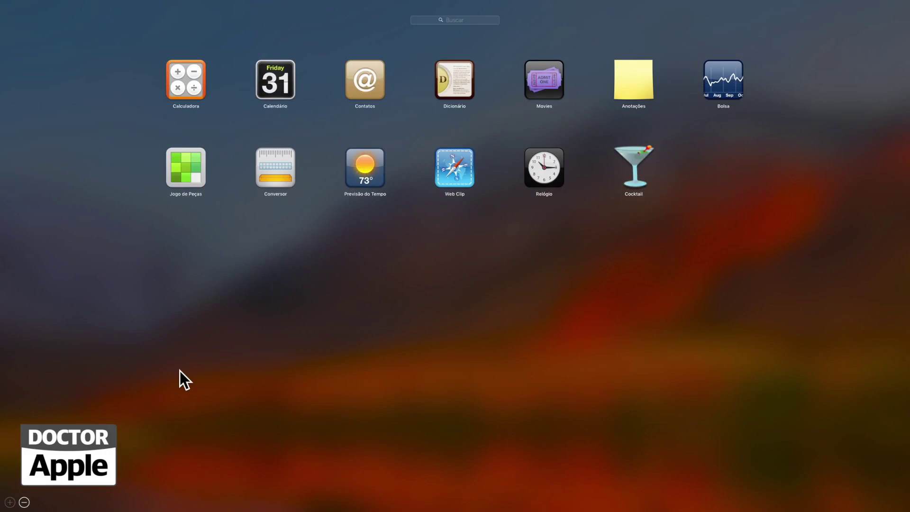
click(178, 161)
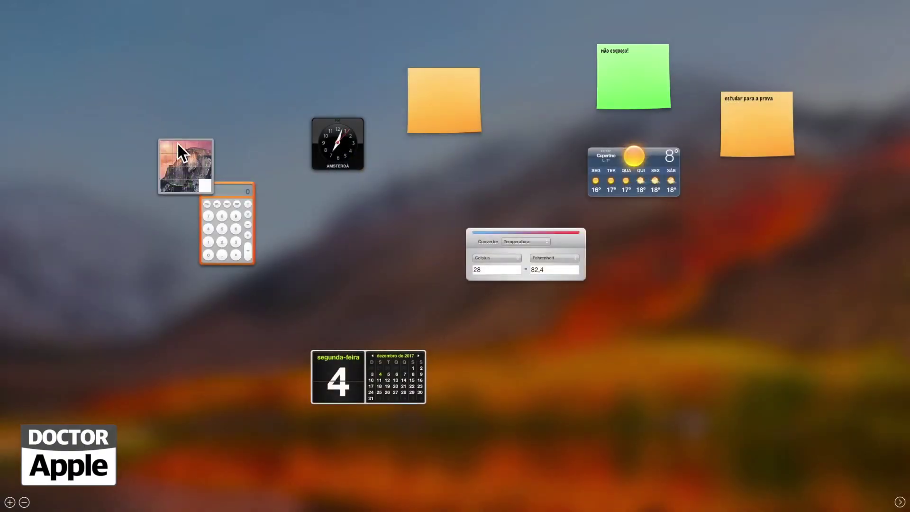
click(178, 144)
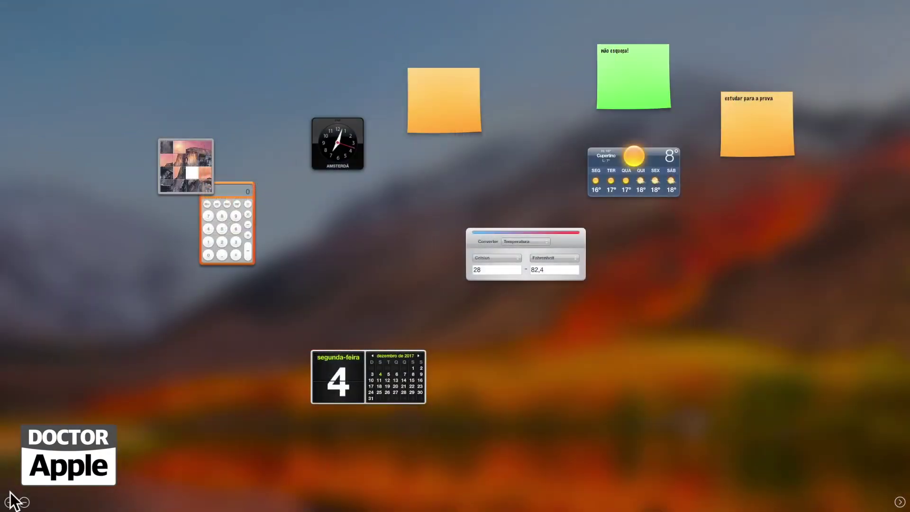
Add the Cocktail widget, browse a few of its drink recipes and move it below the weather widget
click(10, 502)
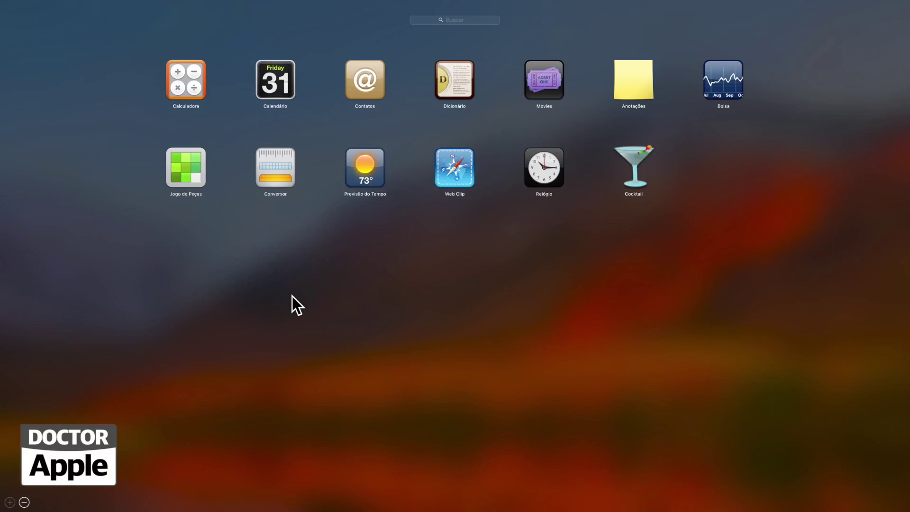
click(633, 159)
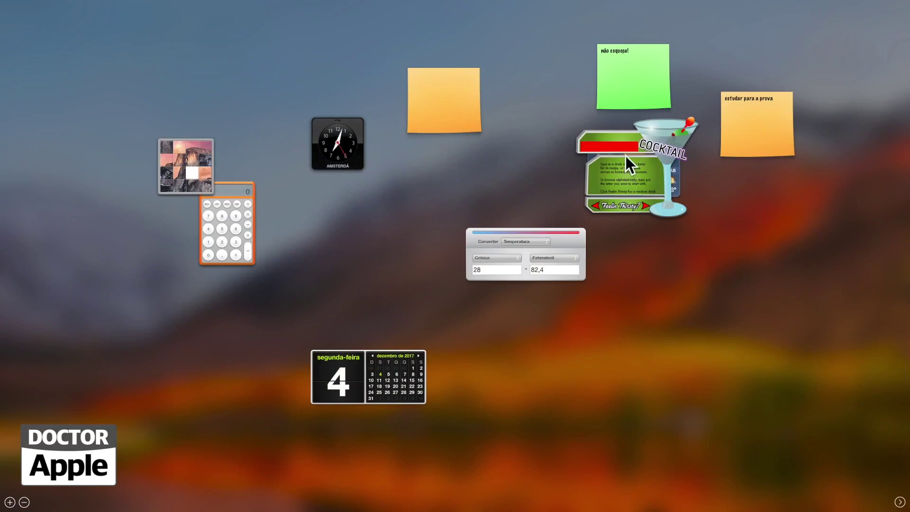
click(644, 206)
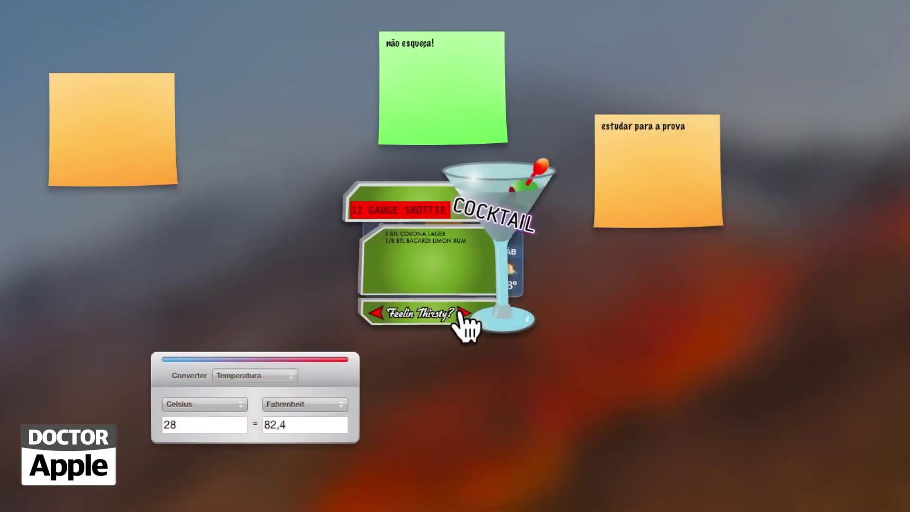
click(463, 318)
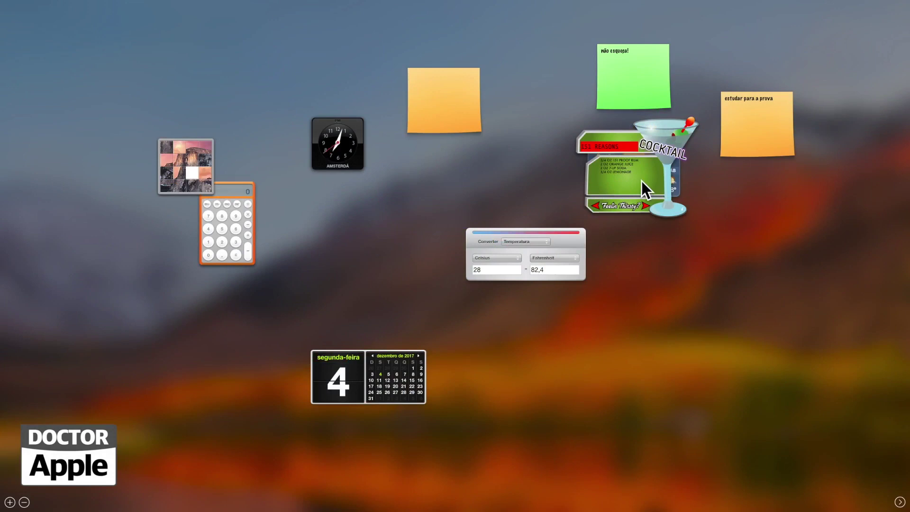
drag(642, 181, 671, 295)
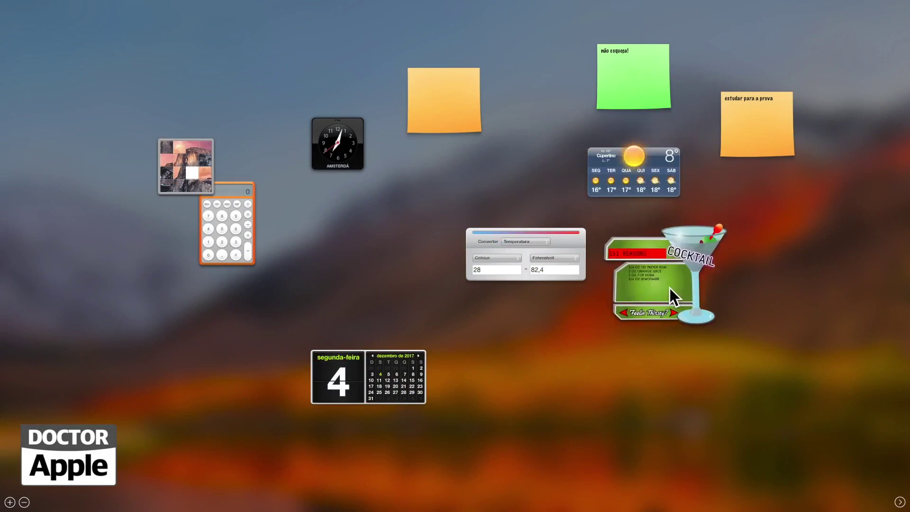
Start removing widgets and delete the calendar, the converter and the Cocktail widget from the Dashboard
click(24, 502)
click(311, 351)
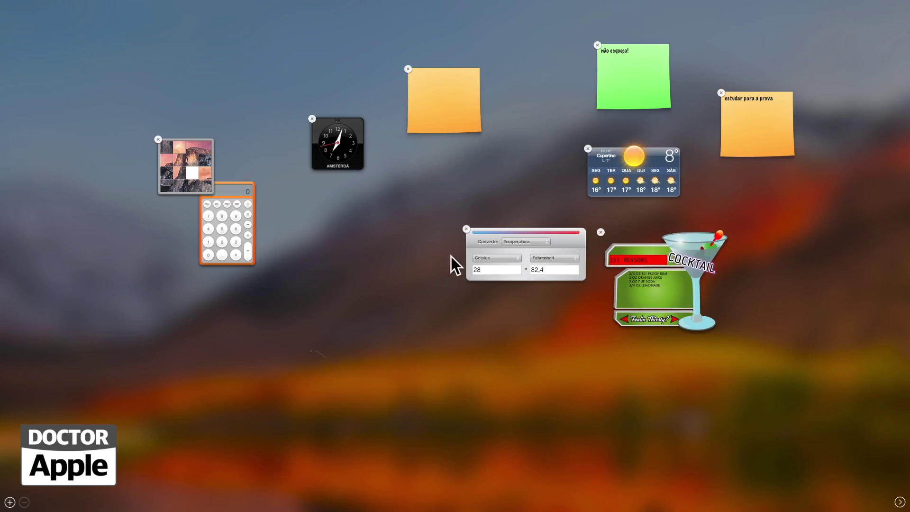
click(465, 228)
click(600, 232)
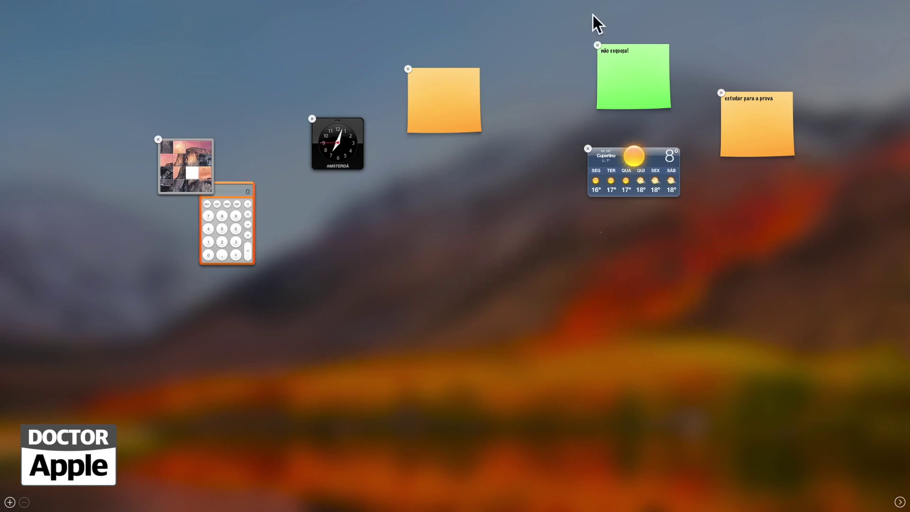
Remove all three sticky notes and the clock widget from the Dashboard
click(598, 45)
click(721, 91)
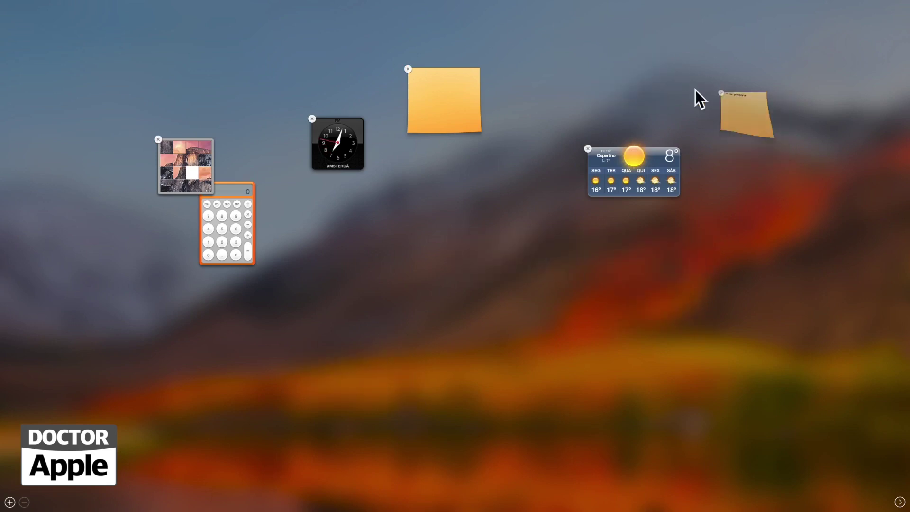
click(407, 69)
click(312, 118)
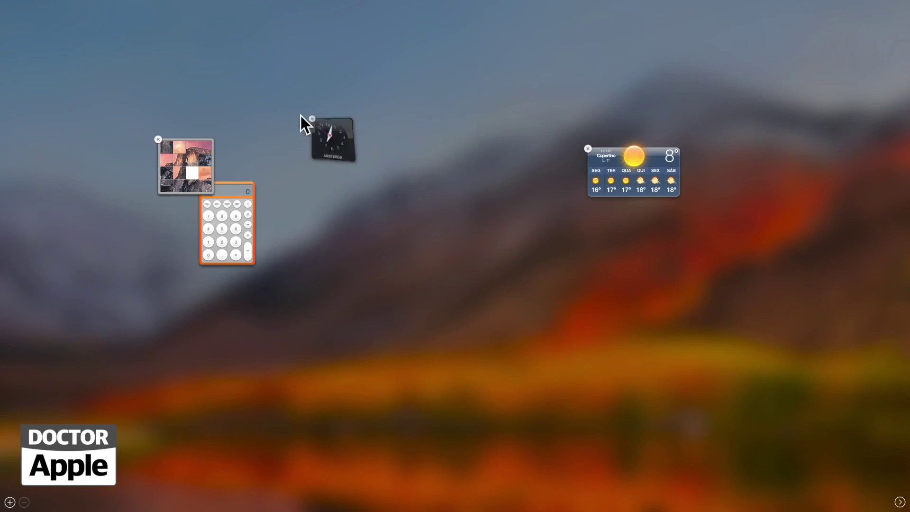
Remove the Jogo de Peças puzzle widget and leave the Dashboard for the desktop
click(159, 140)
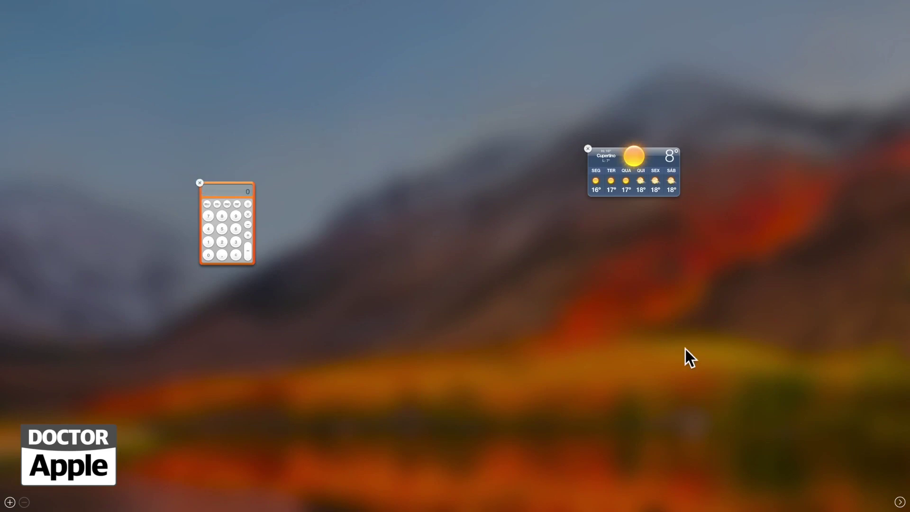
click(899, 502)
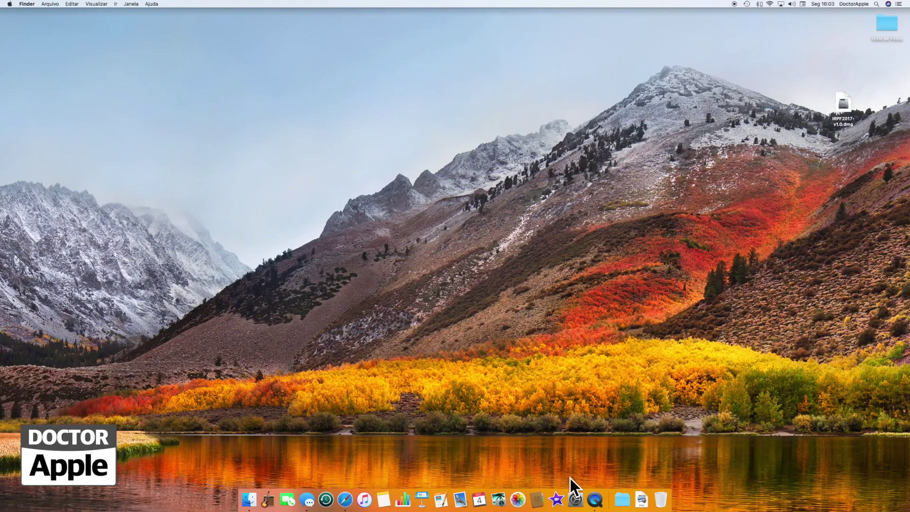
Open the Mission Control settings in Preferências do Sistema
click(10, 4)
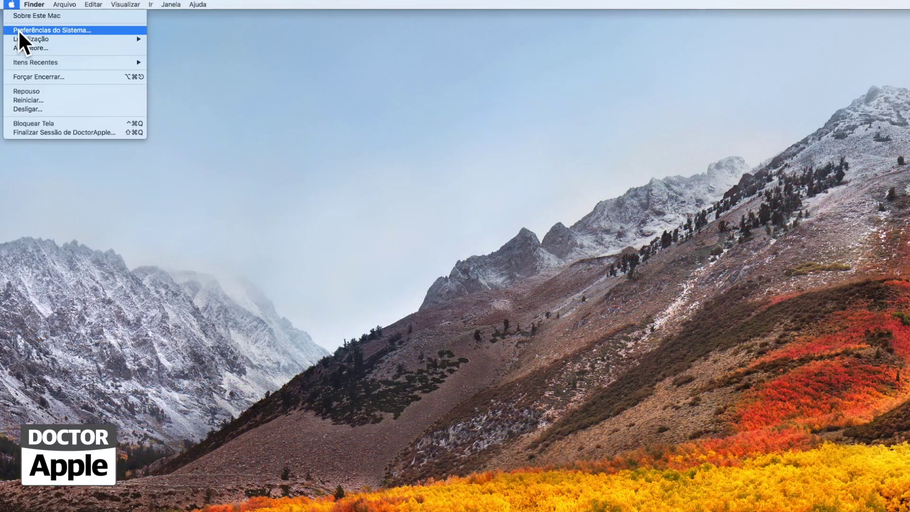
click(19, 30)
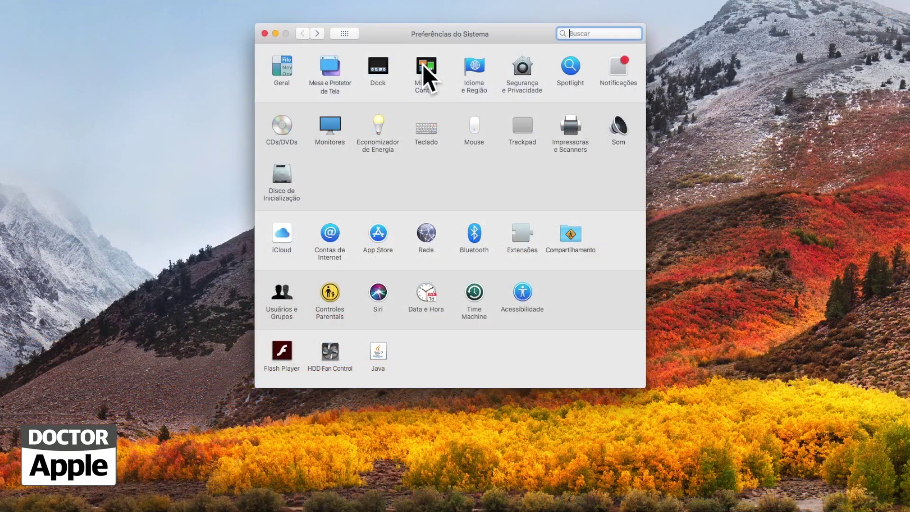
click(431, 127)
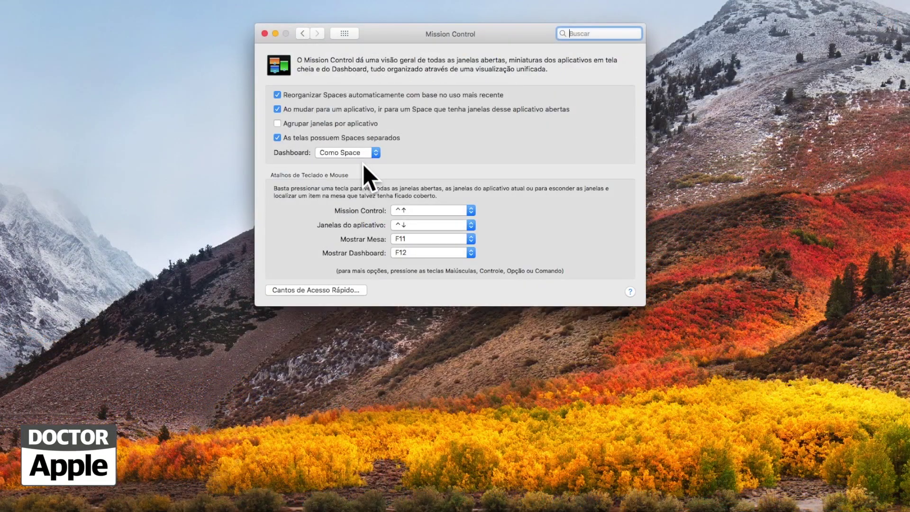
Set the Dashboard mode to Sobreposto, and show and hide the Dashboard over the desktop
click(362, 150)
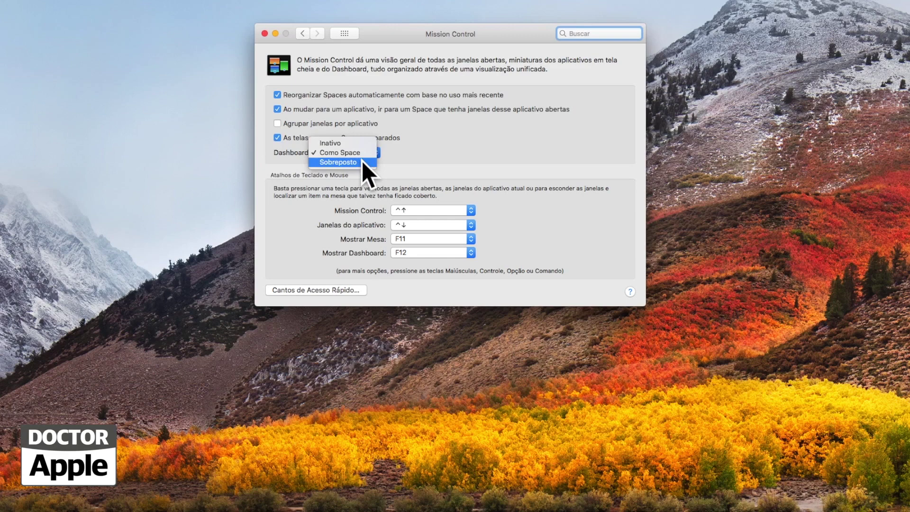
click(363, 162)
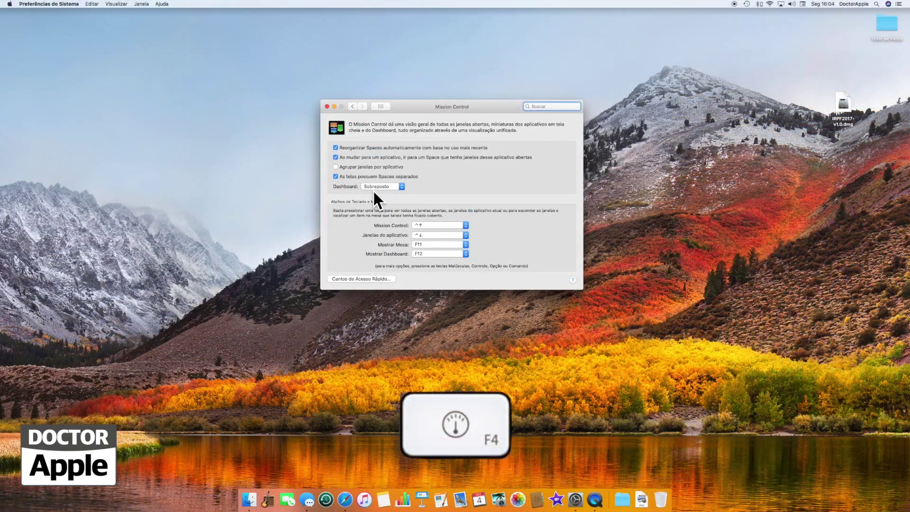
key(F4)
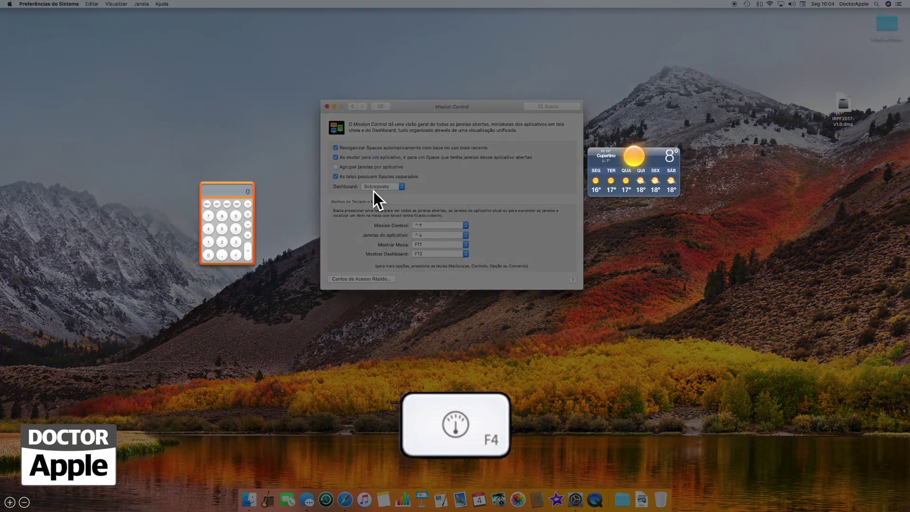
key(F4)
Set the Dashboard mode to Como Space and switch between the Dashboard space and the desktop
click(382, 186)
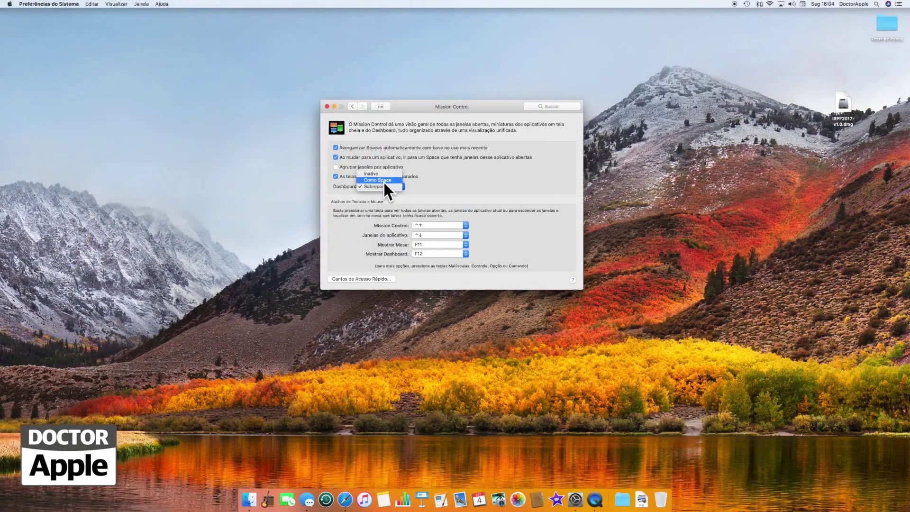
click(383, 180)
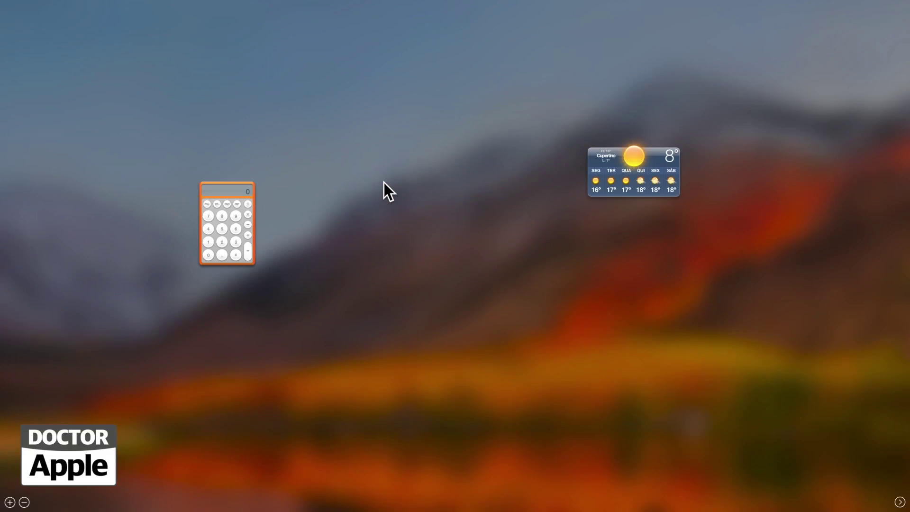
key(F4)
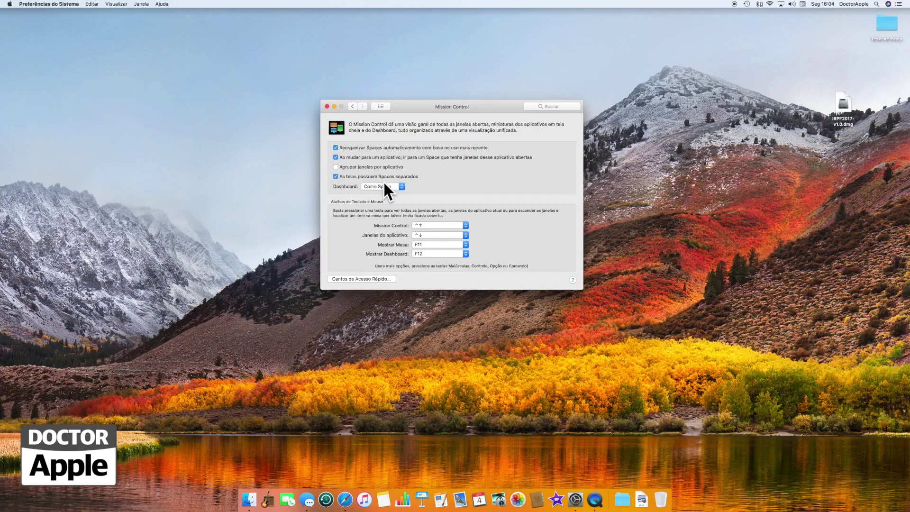
key(ctrl+Left)
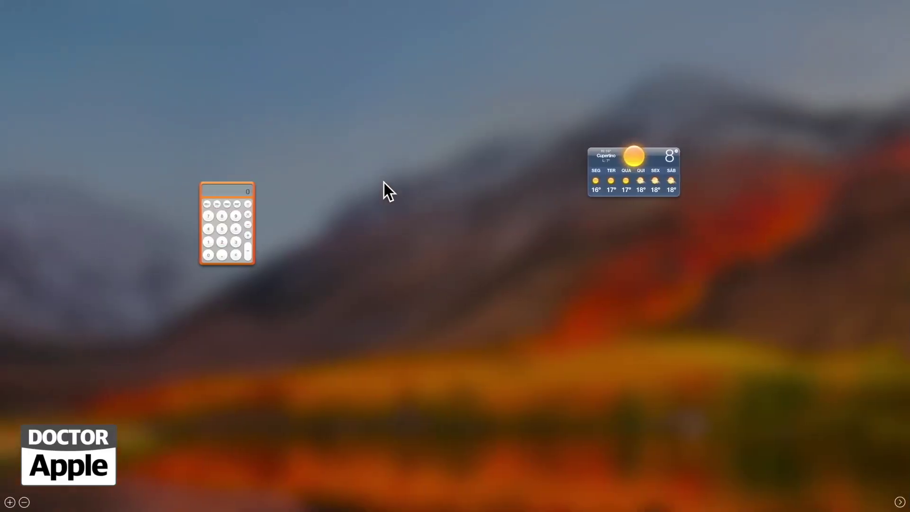
key(ctrl+Right)
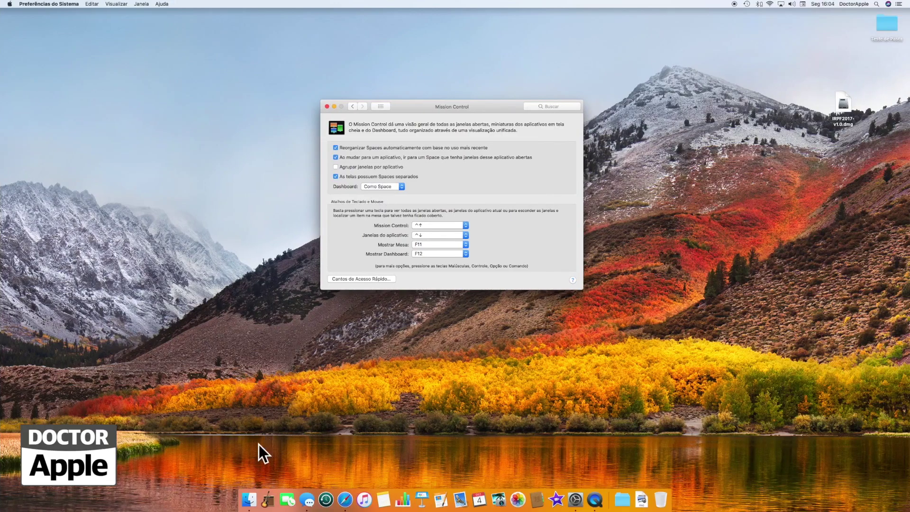
Add the Dashboard app from the Aplicativos folder to the Dock, before FaceTime, and open the Dashboard from there
click(249, 498)
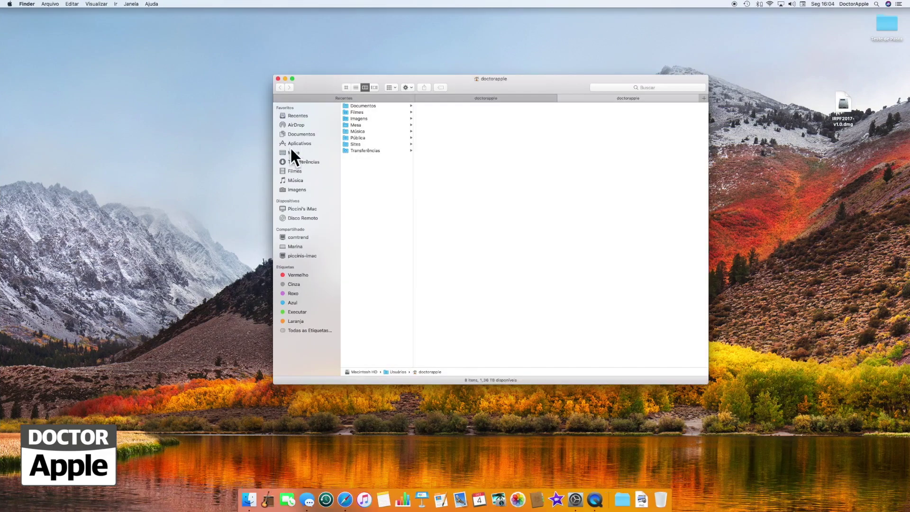
click(298, 144)
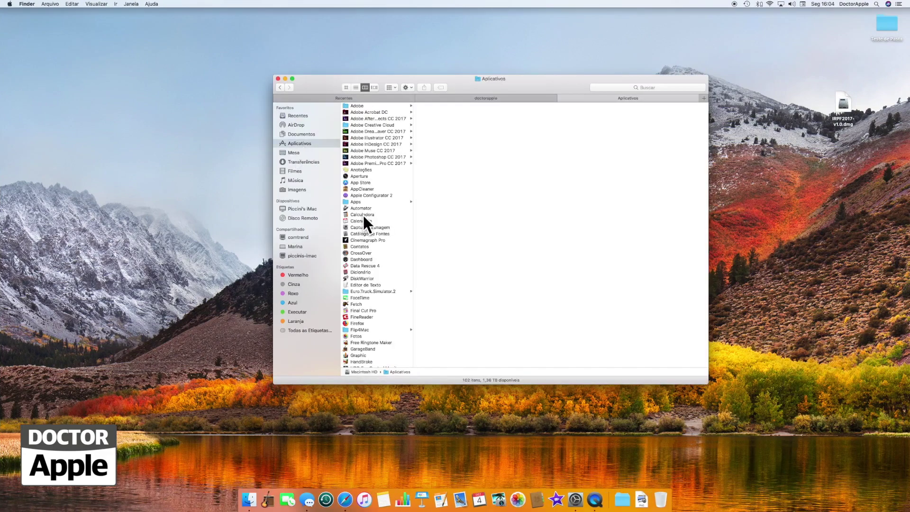
scroll(370, 244, down, 3)
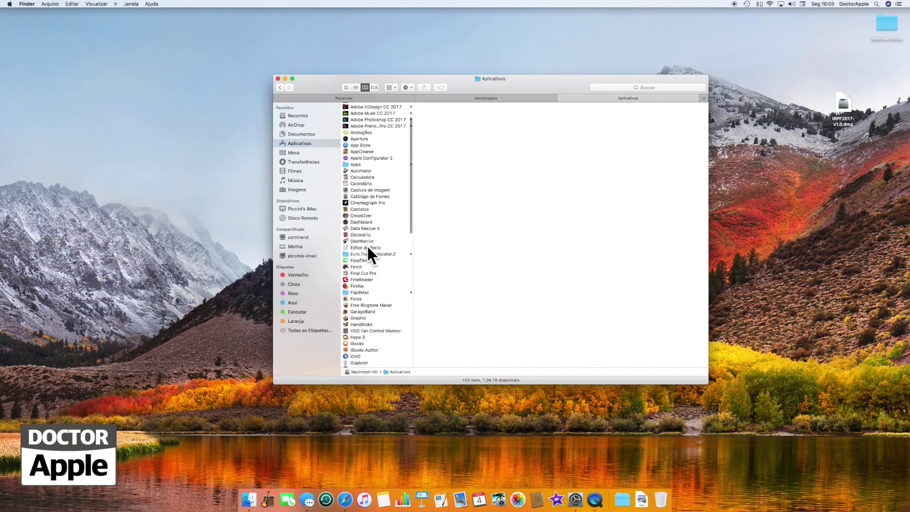
click(357, 220)
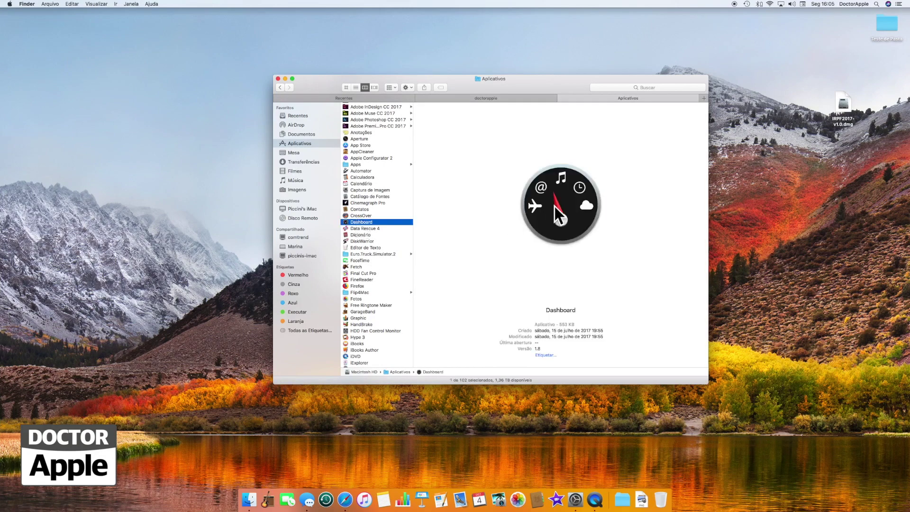
drag(555, 207, 279, 501)
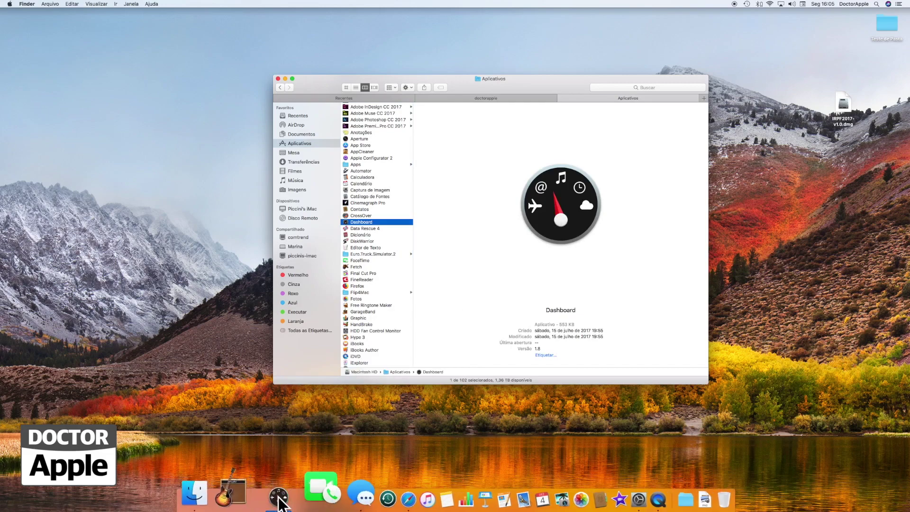
click(279, 497)
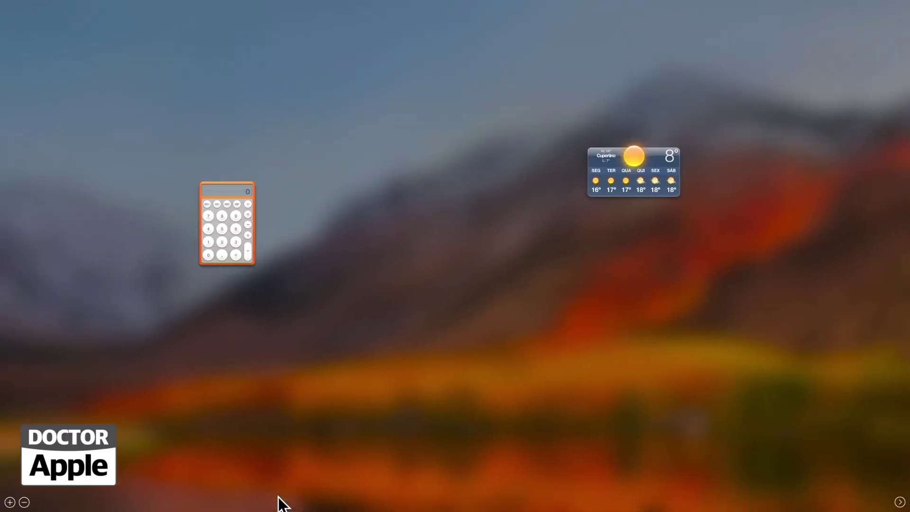
click(278, 500)
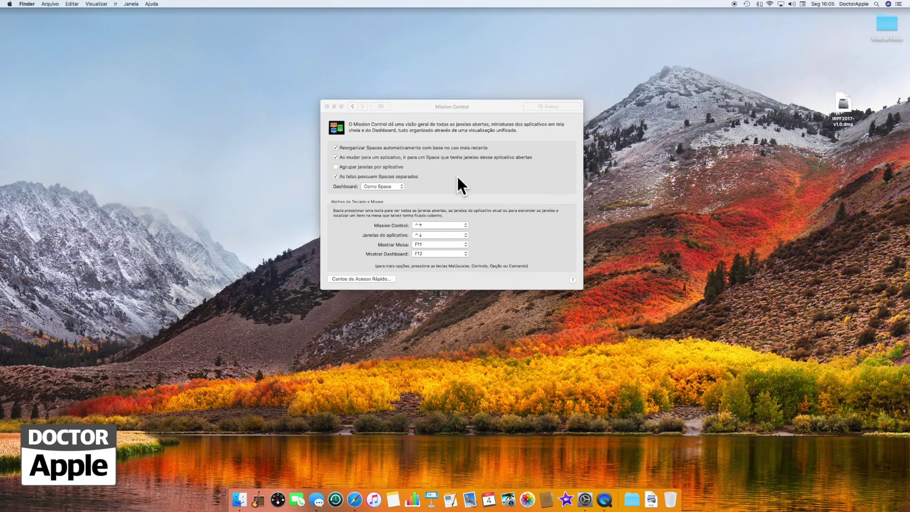
Preview the Dashboard in Sobreposto mode from its Dock icon, and set its mode to Inativo in the Mission Control settings
click(390, 186)
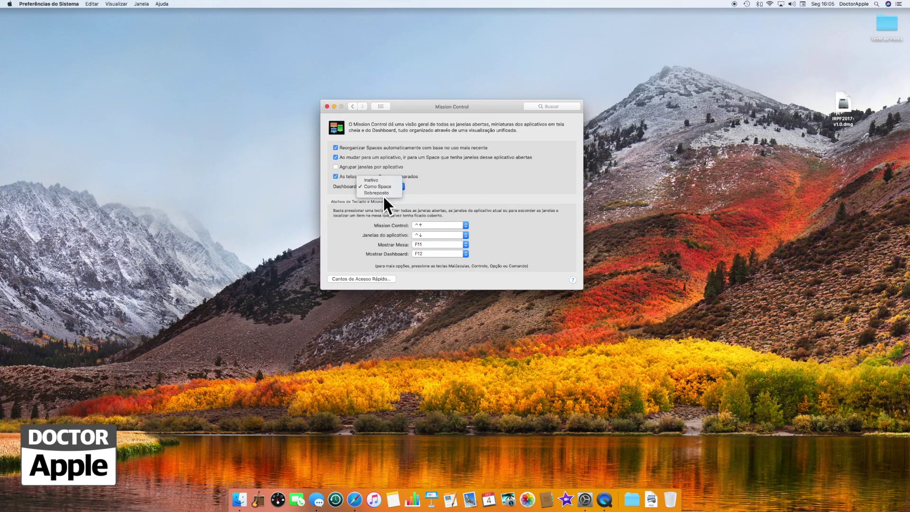
click(278, 499)
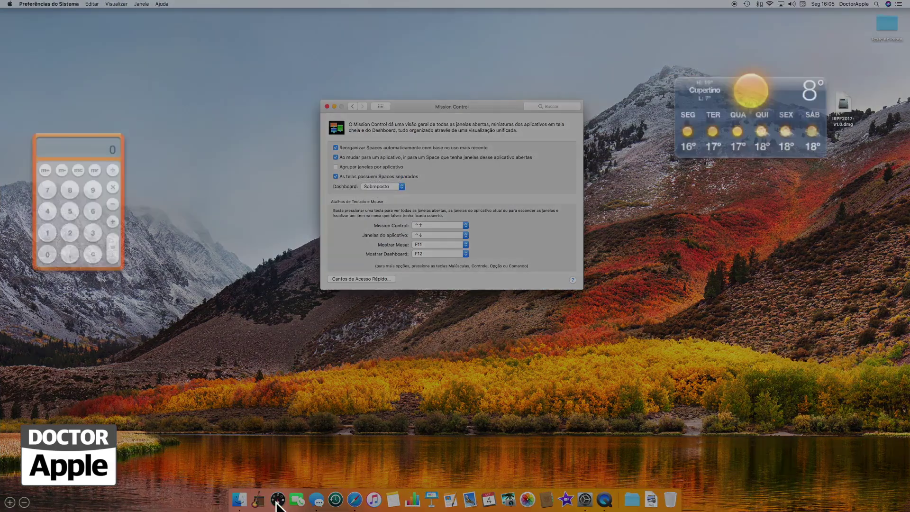
click(340, 226)
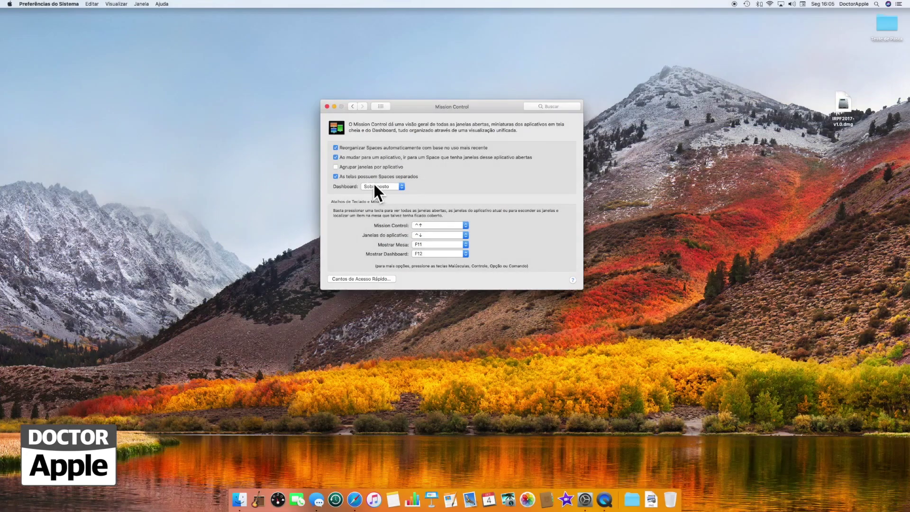
click(387, 173)
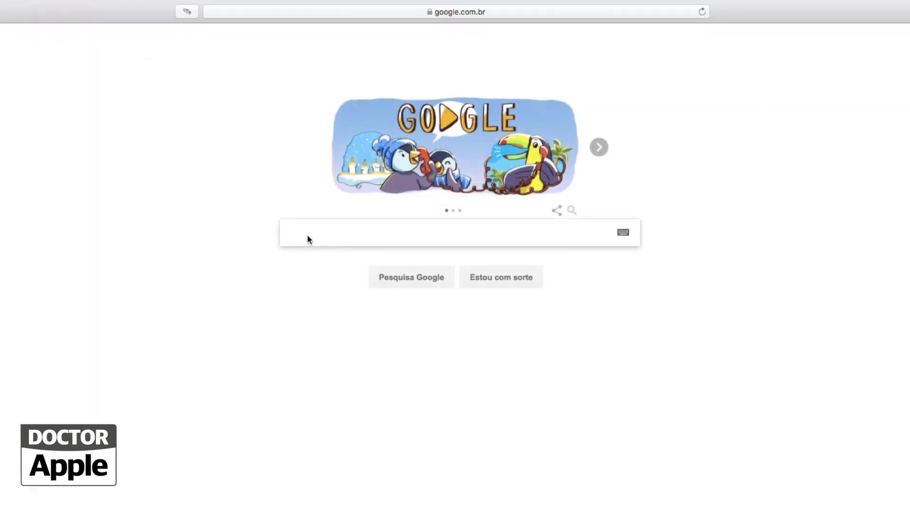
In Safari, search Google for "apple widget" and open Apple's Dashboard downloads page
text(apple widget)
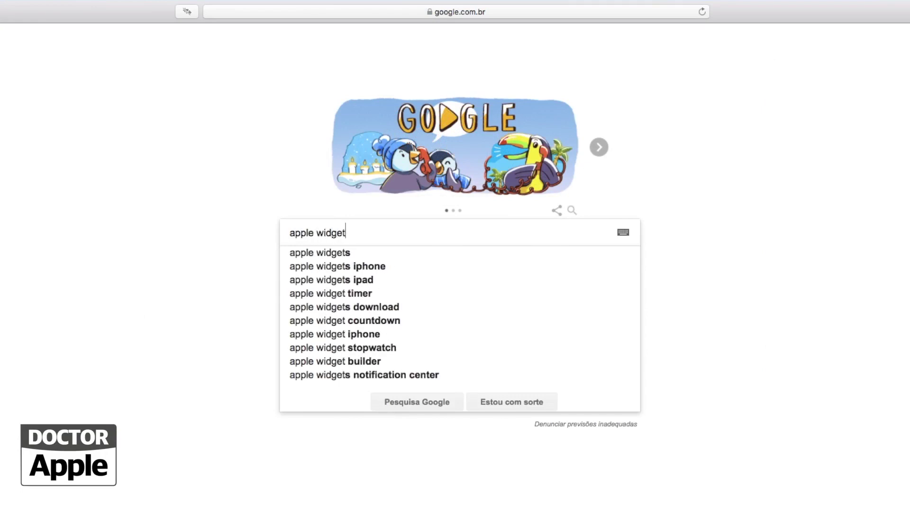
key(Return)
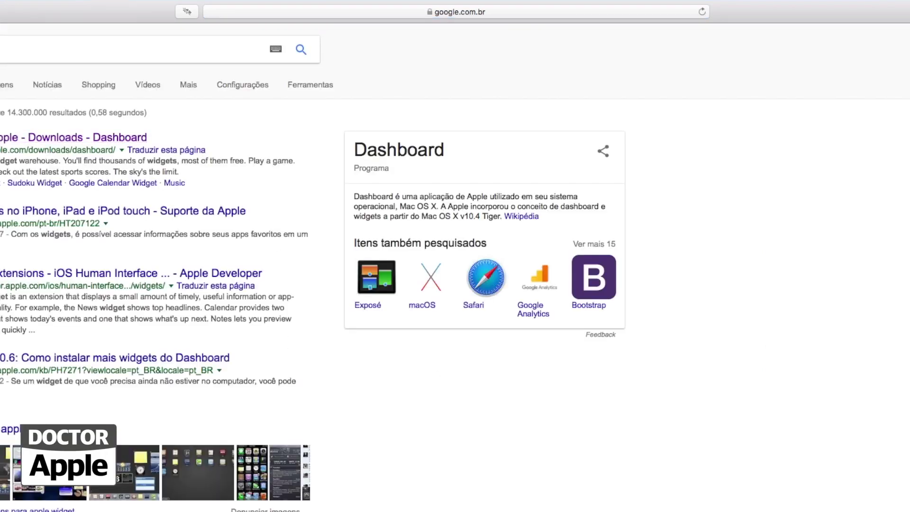
click(60, 138)
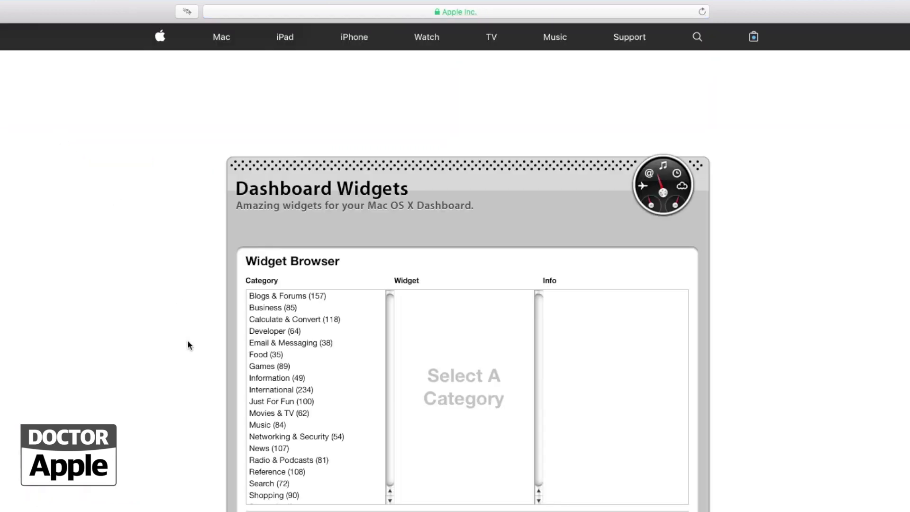
Browse the Games, Information and Music categories in the Widget Browser and view the details of the Bass O Matic widget
scroll(193, 358, down, 3)
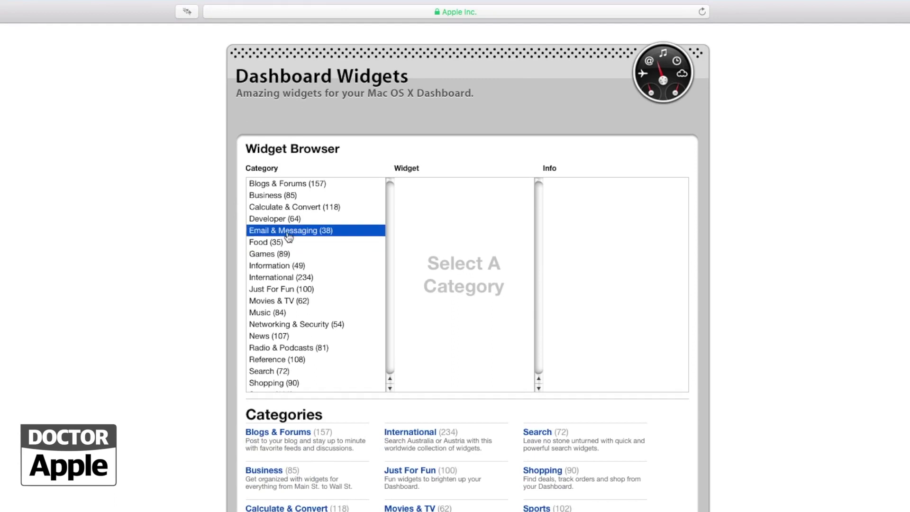
click(284, 255)
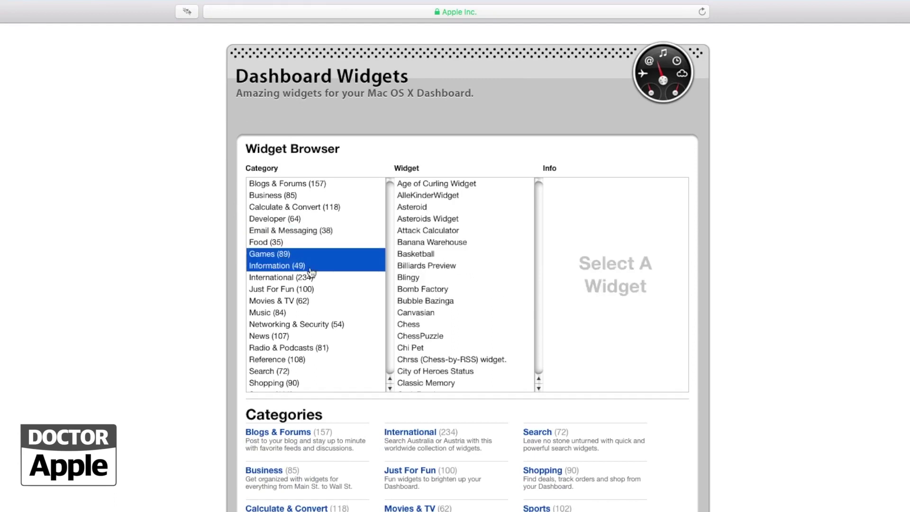
click(314, 268)
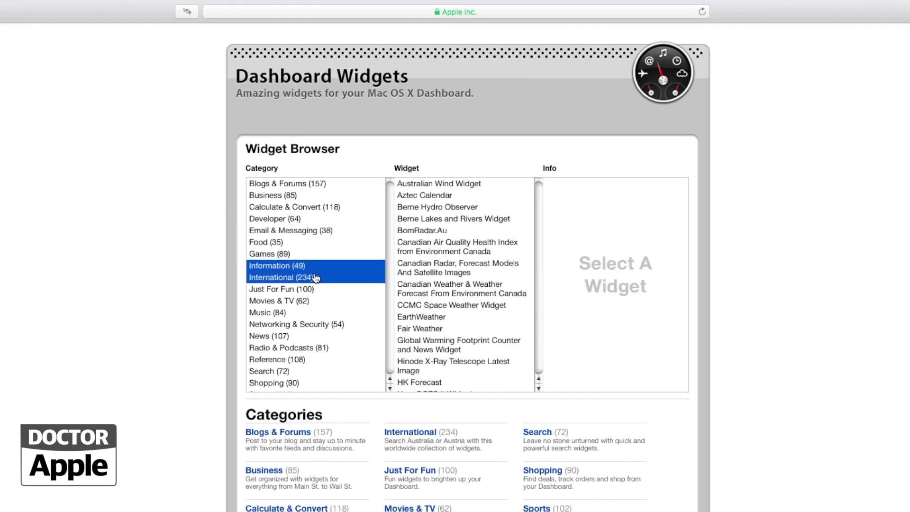
click(307, 313)
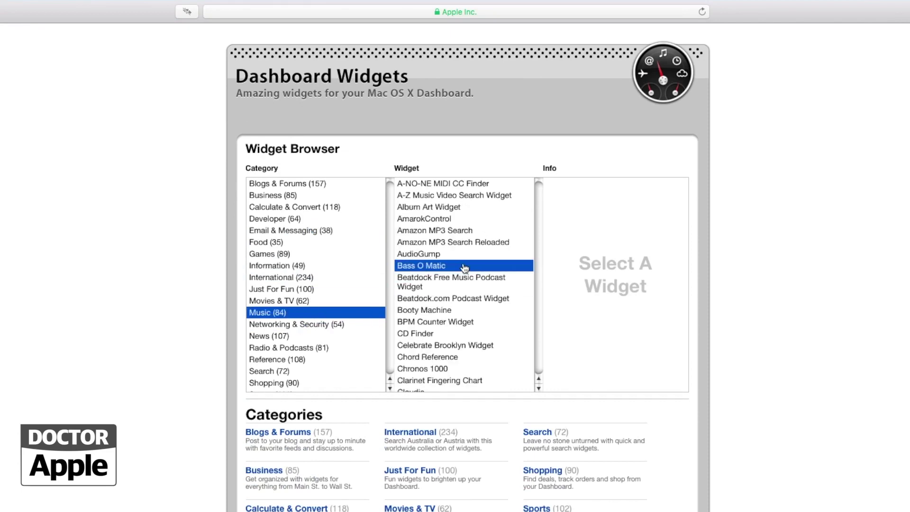
click(464, 267)
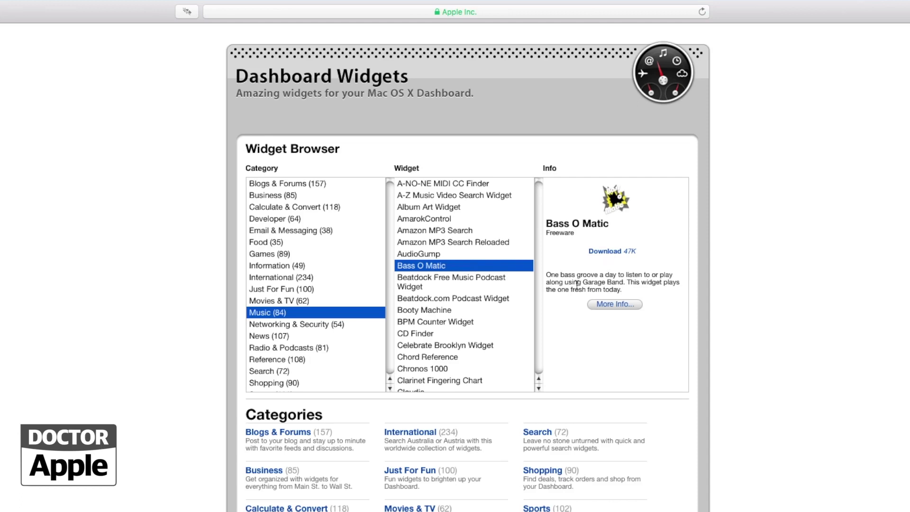
Browse the Calculate & Convert category and view the details of the A Basic Scientific Calculator widget
scroll(690, 439, down, 3)
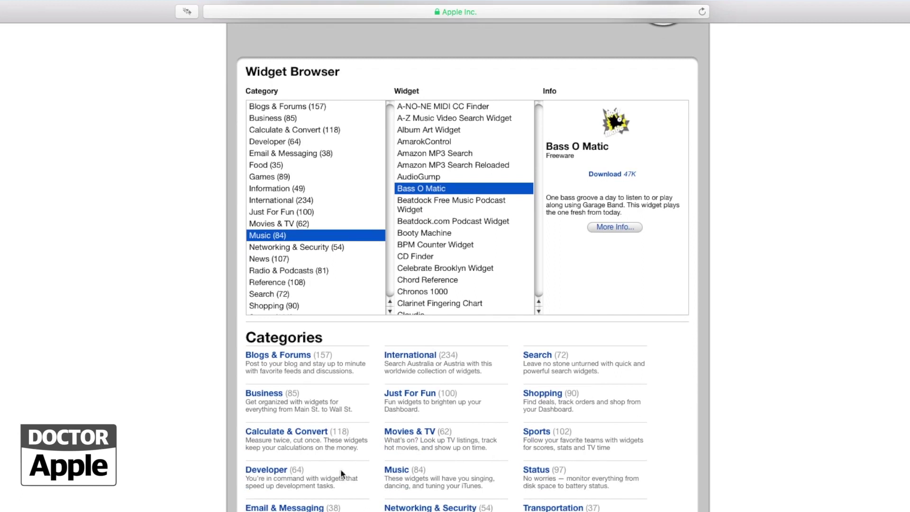
click(329, 297)
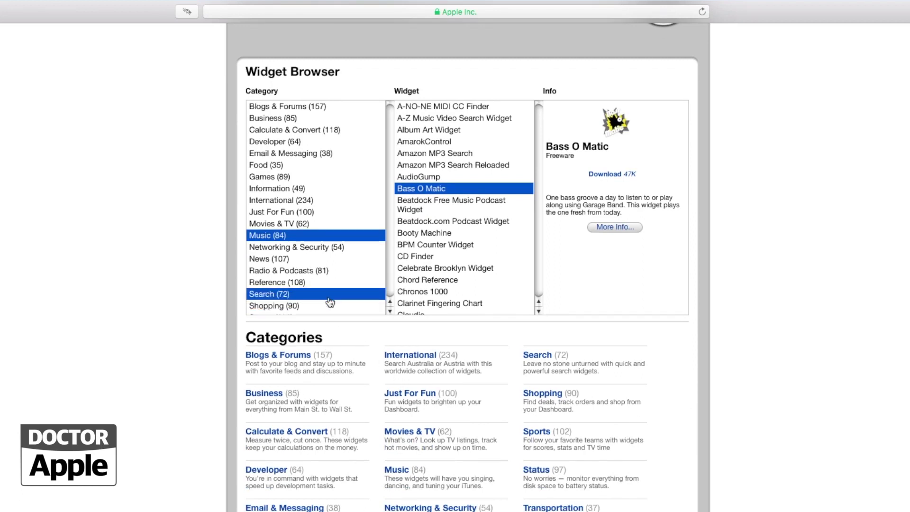
click(448, 154)
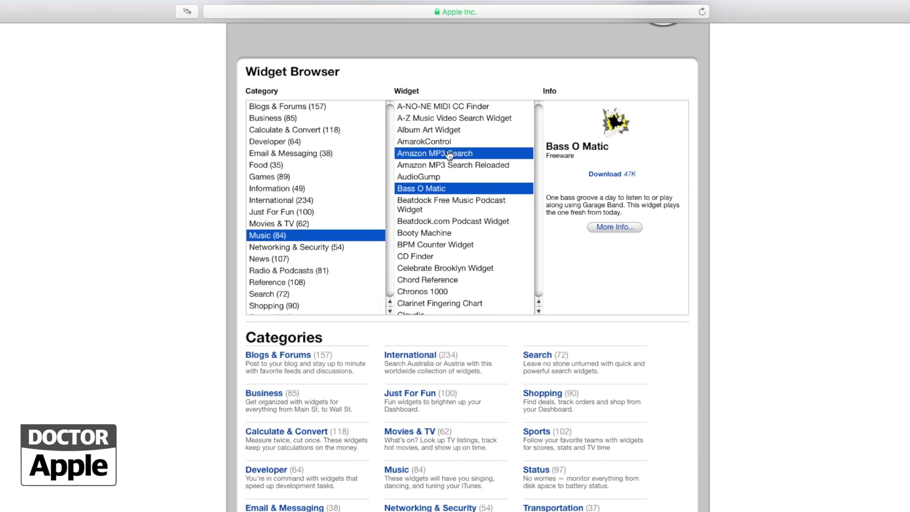
click(299, 130)
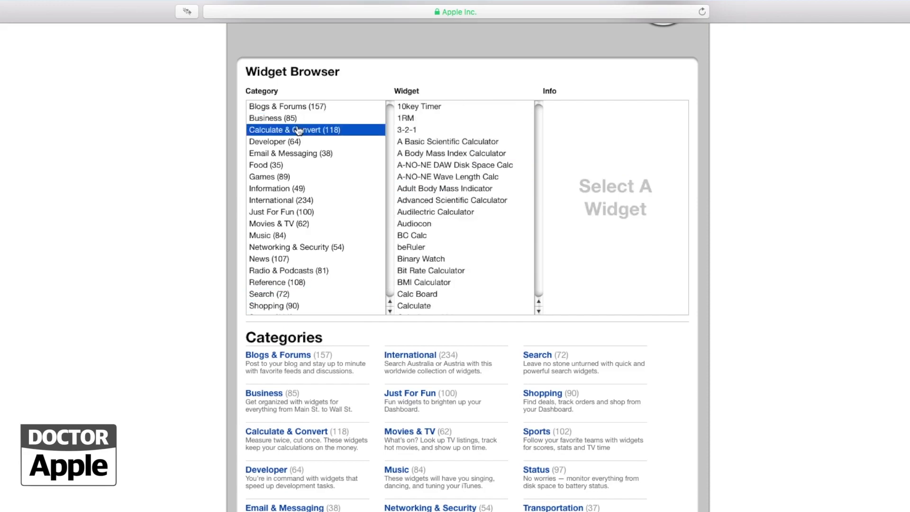
click(431, 142)
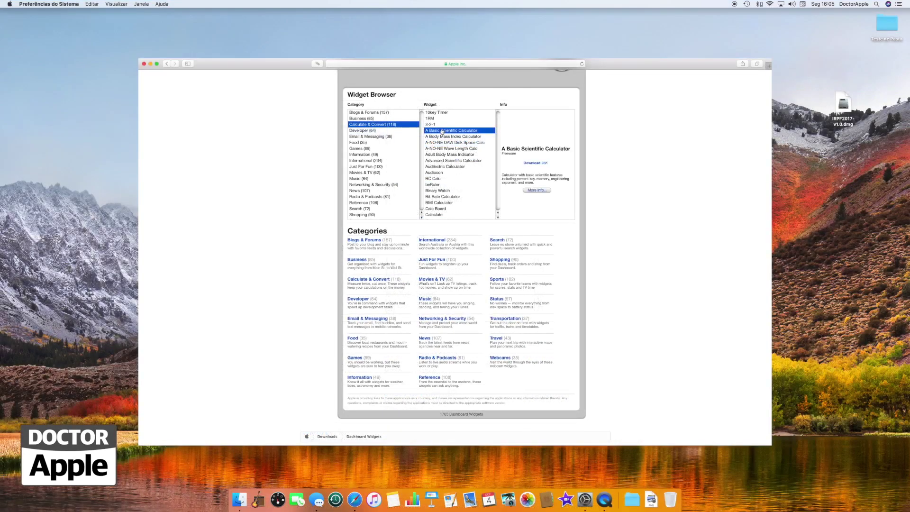